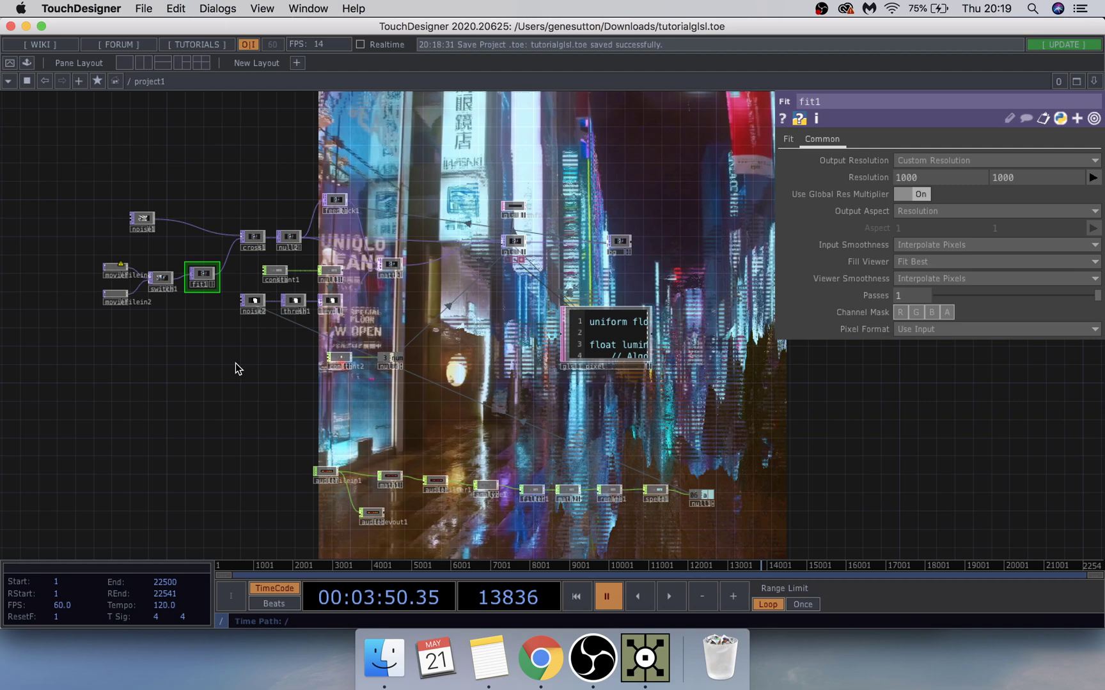
# Step: Examine the existing operator network in project1, including its image, GLSL and audio chains
pyautogui.hscroll(-5, 326, 426)
pyautogui.scroll(2, 326, 426)
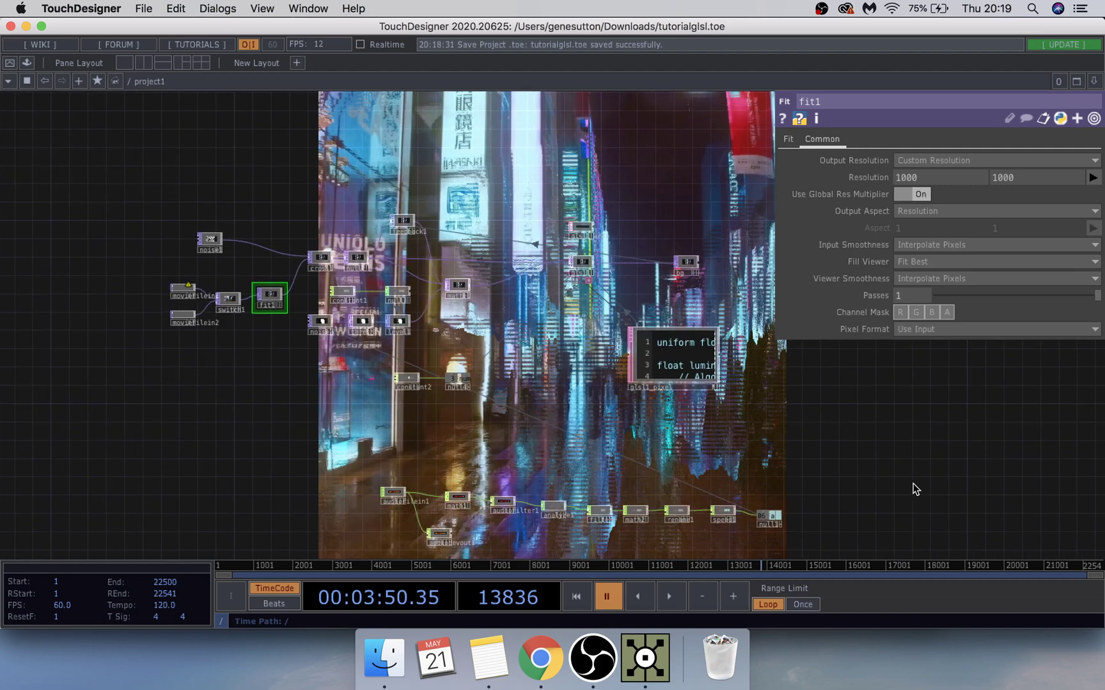
pyautogui.hscroll(5, 130, 139)
pyautogui.scroll(-2, 130, 139)
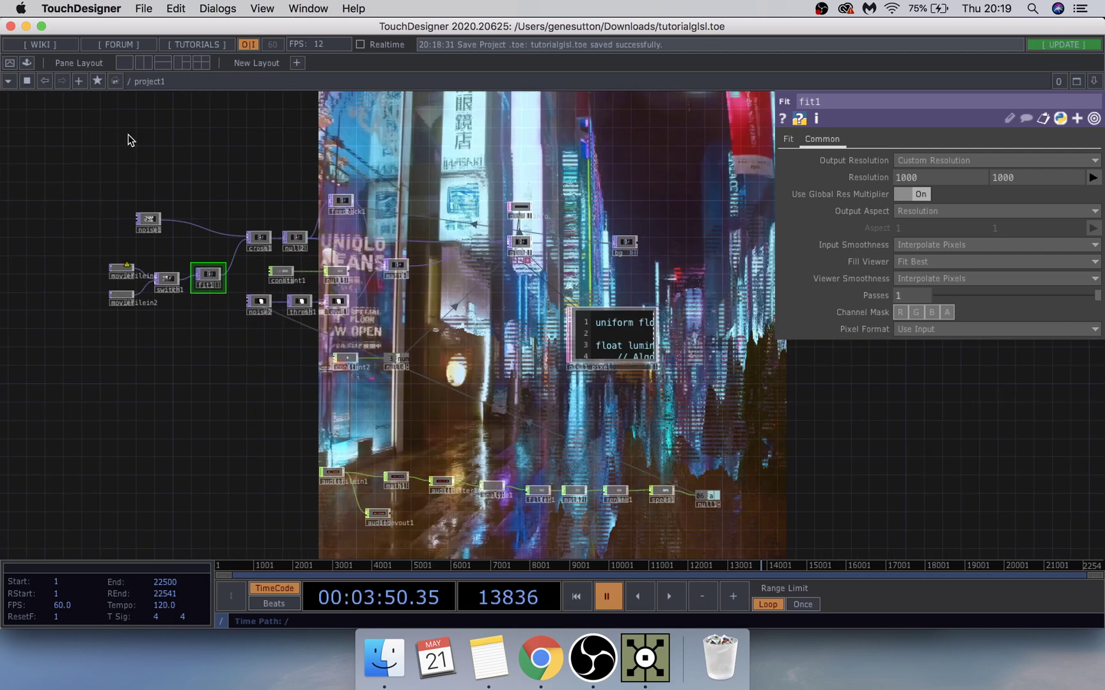
pyautogui.scroll(-3, 825, 505)
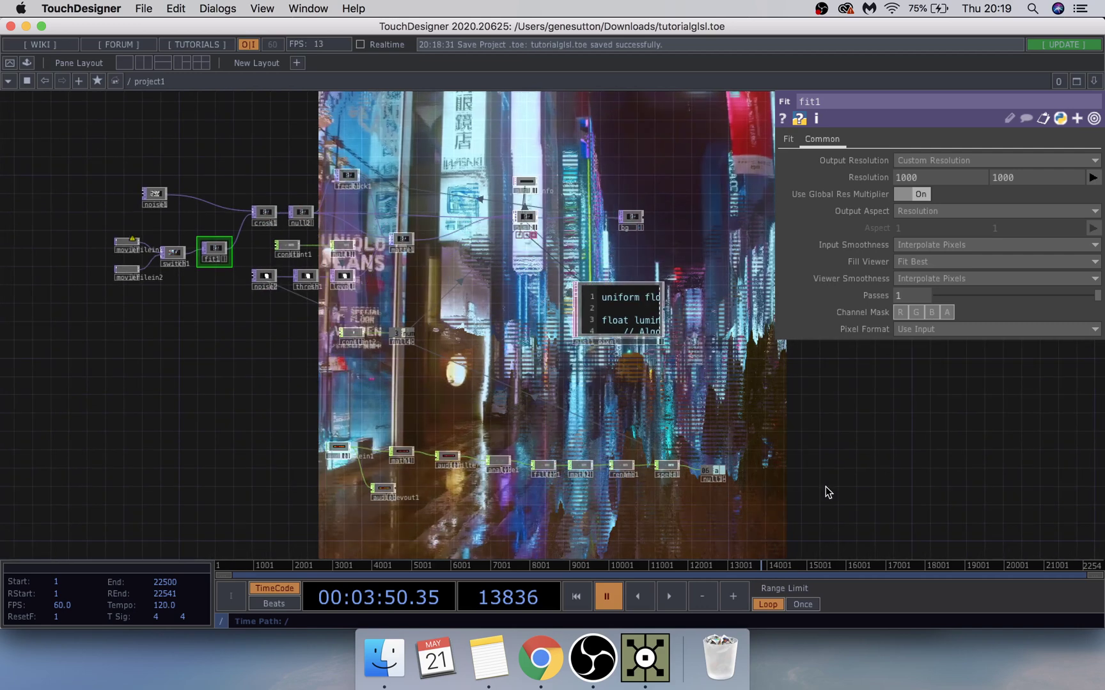
pyautogui.scroll(-1, 826, 492)
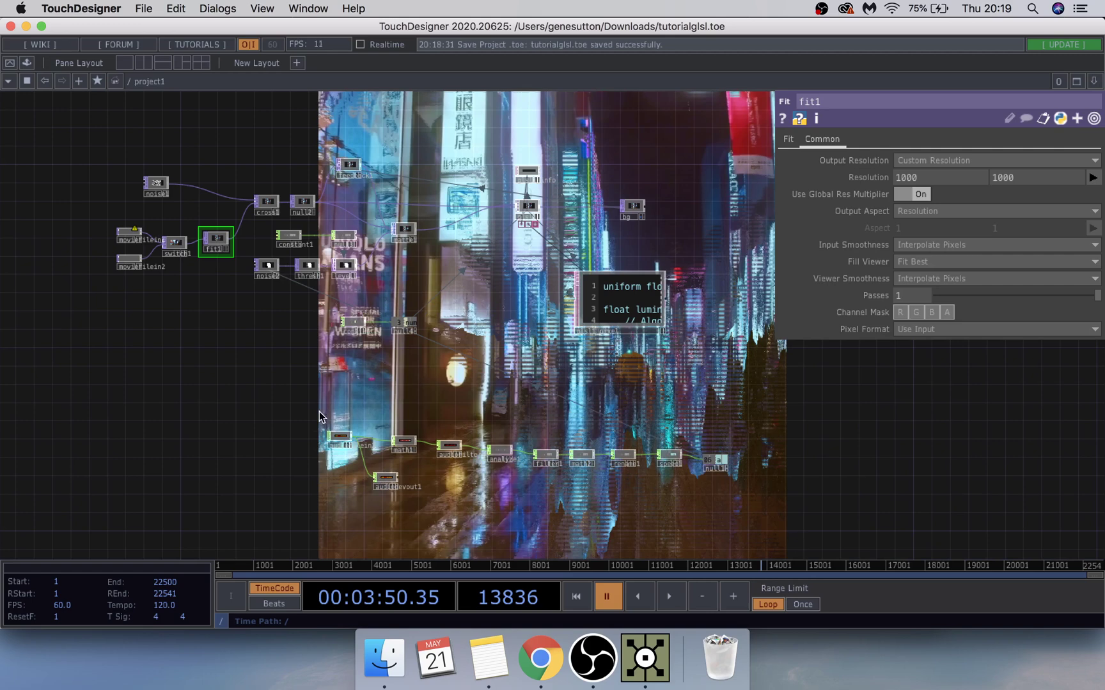
pyautogui.scroll(8, 115, 236)
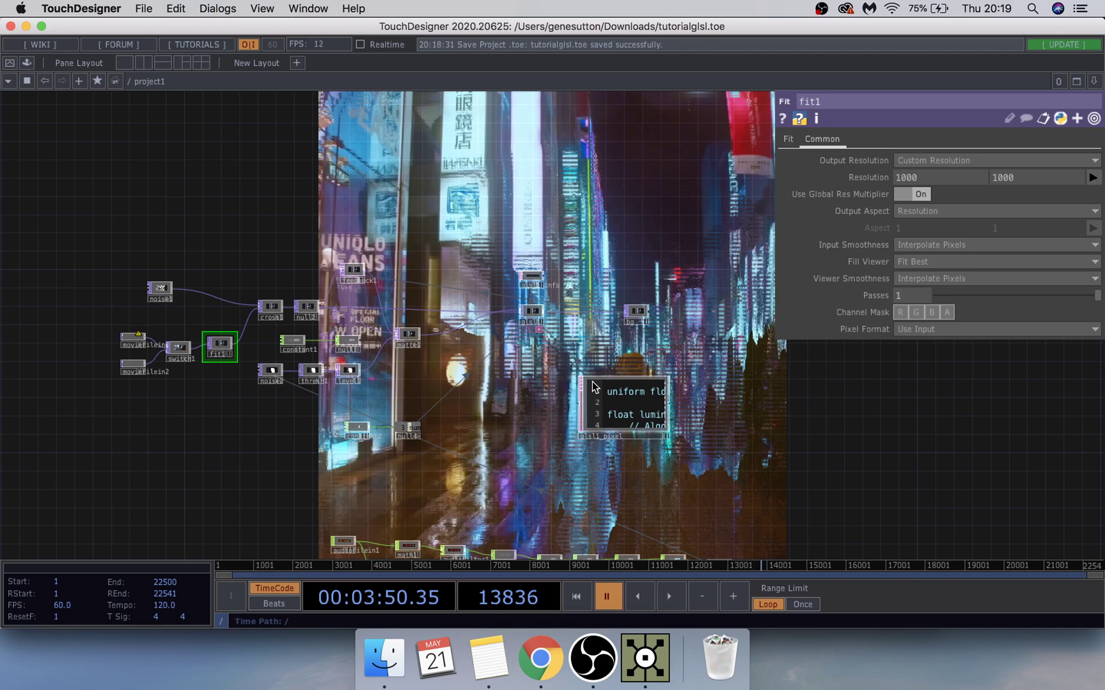
# Step: Select all operators in the project1 network and delete them
pyautogui.scroll(-3, 857, 490)
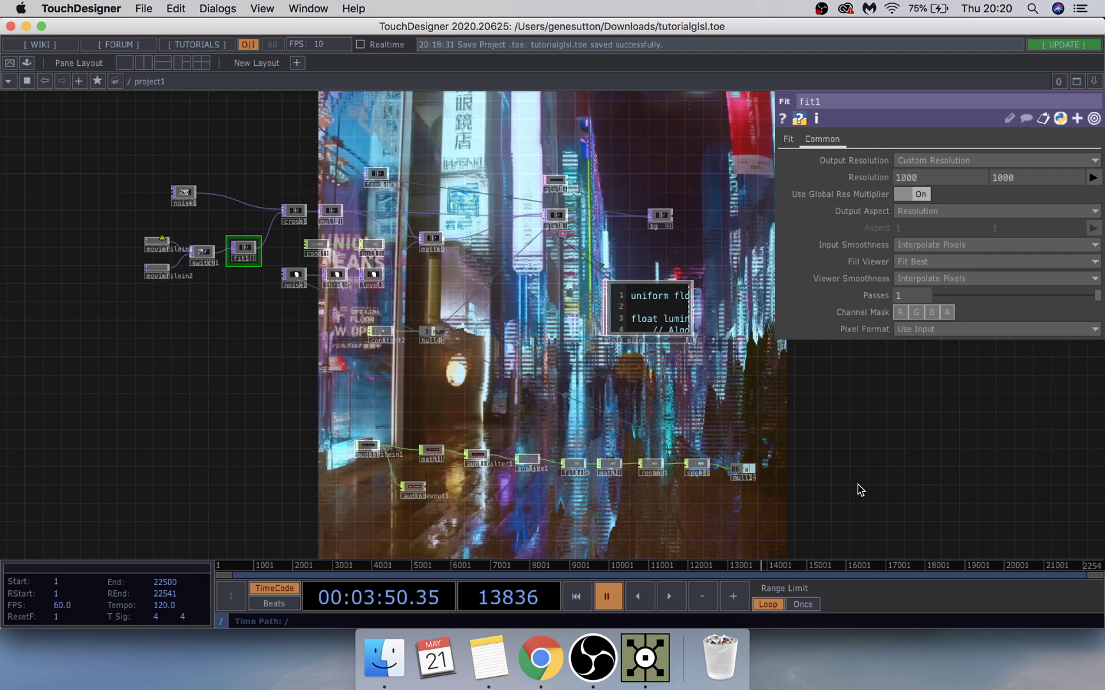
pyautogui.moveTo(858, 483); pyautogui.dragTo(86, 118)
pyautogui.press('Delete')
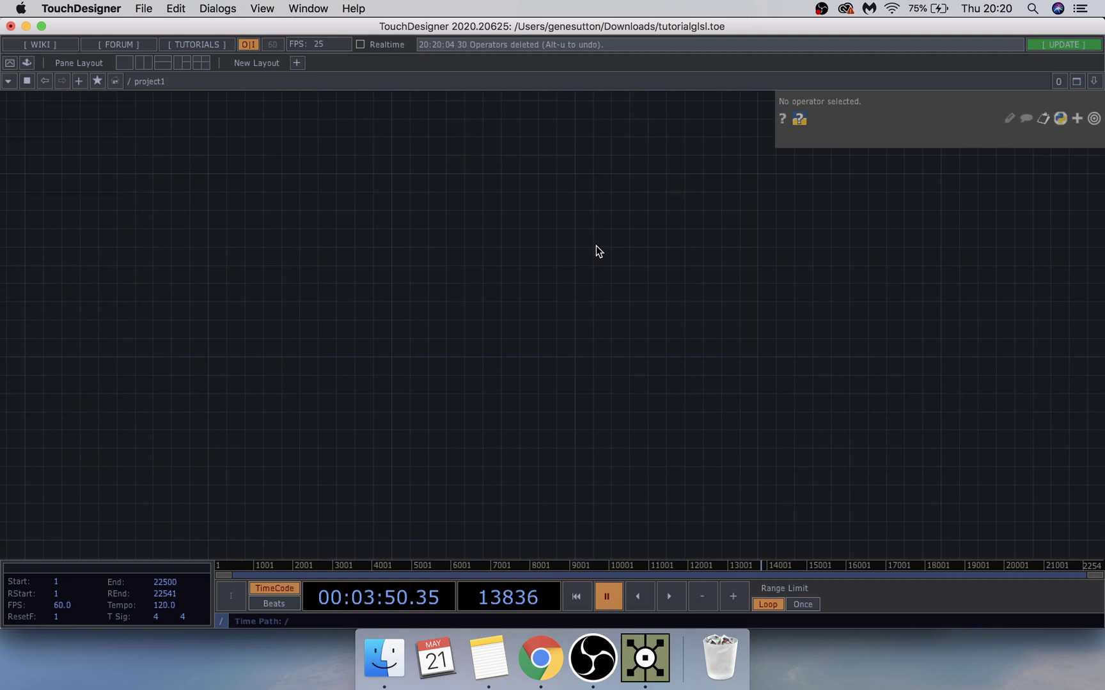
# Step: Check the project1 container's width and height and its Background TOP setting
pyautogui.scroll(-3, 596, 251)
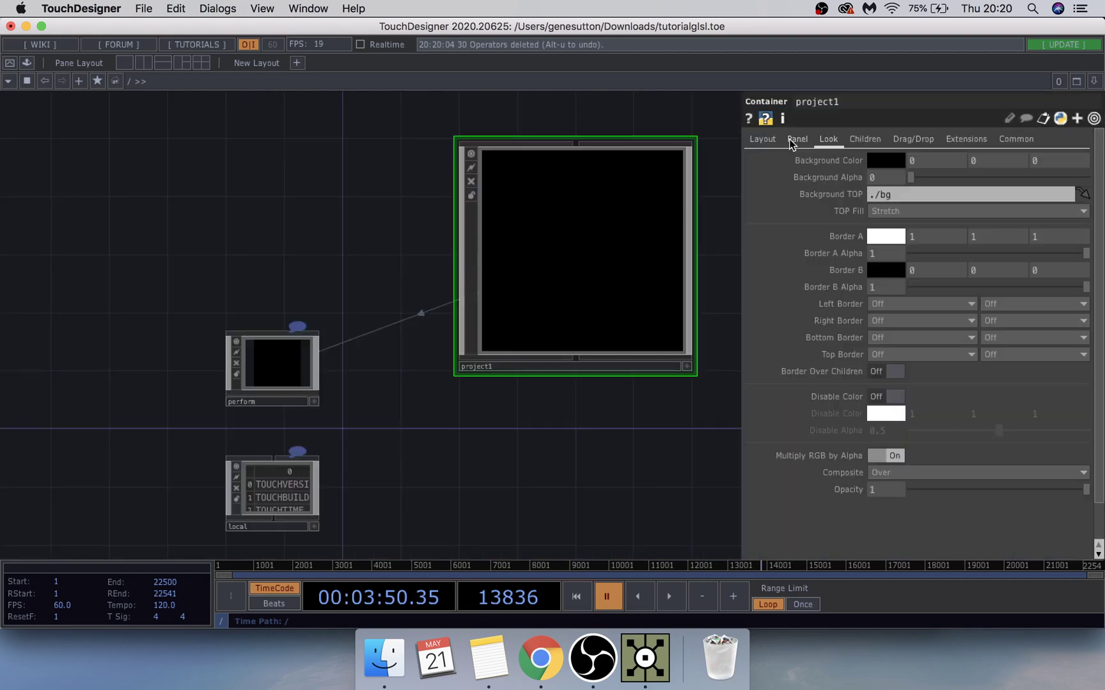
pyautogui.click(789, 139)
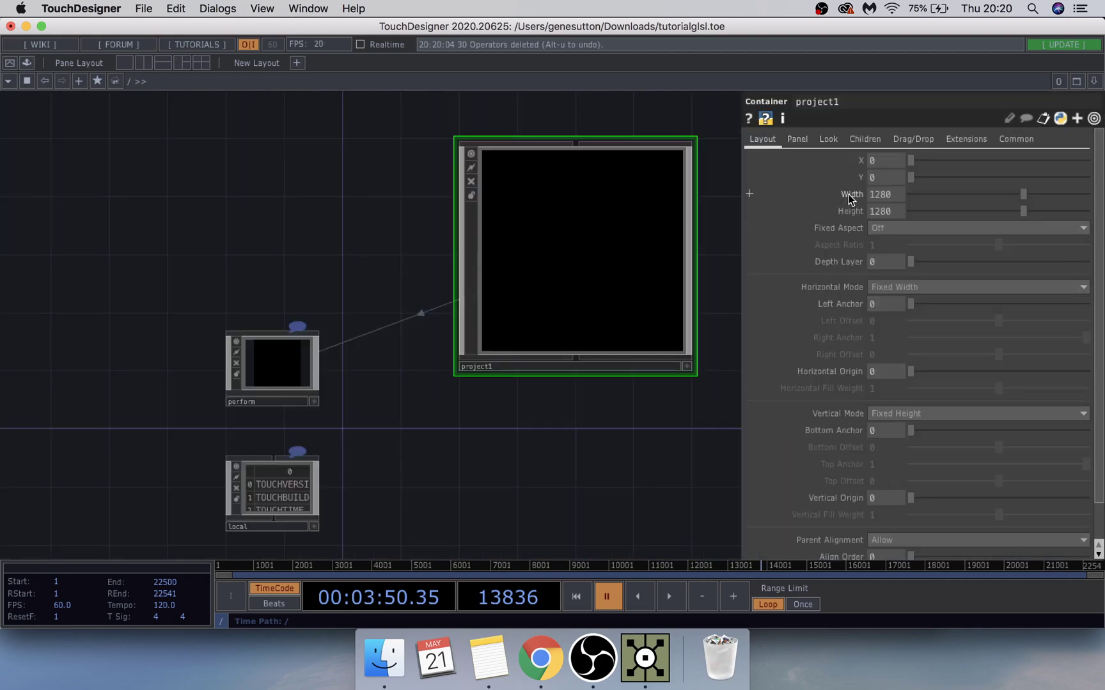
pyautogui.click(828, 139)
# Step: Go back inside project1 and add an Audio File In CHOP to the empty network
pyautogui.scroll(3, 610, 240)
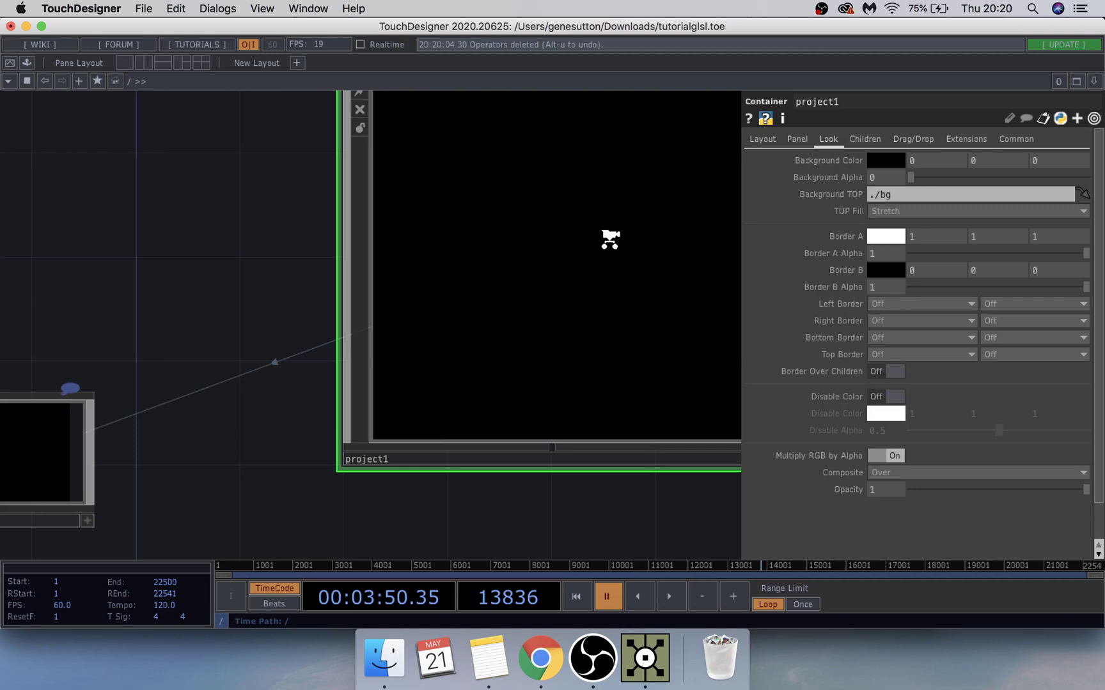
pyautogui.scroll(2, 611, 240)
pyautogui.press('Tab')
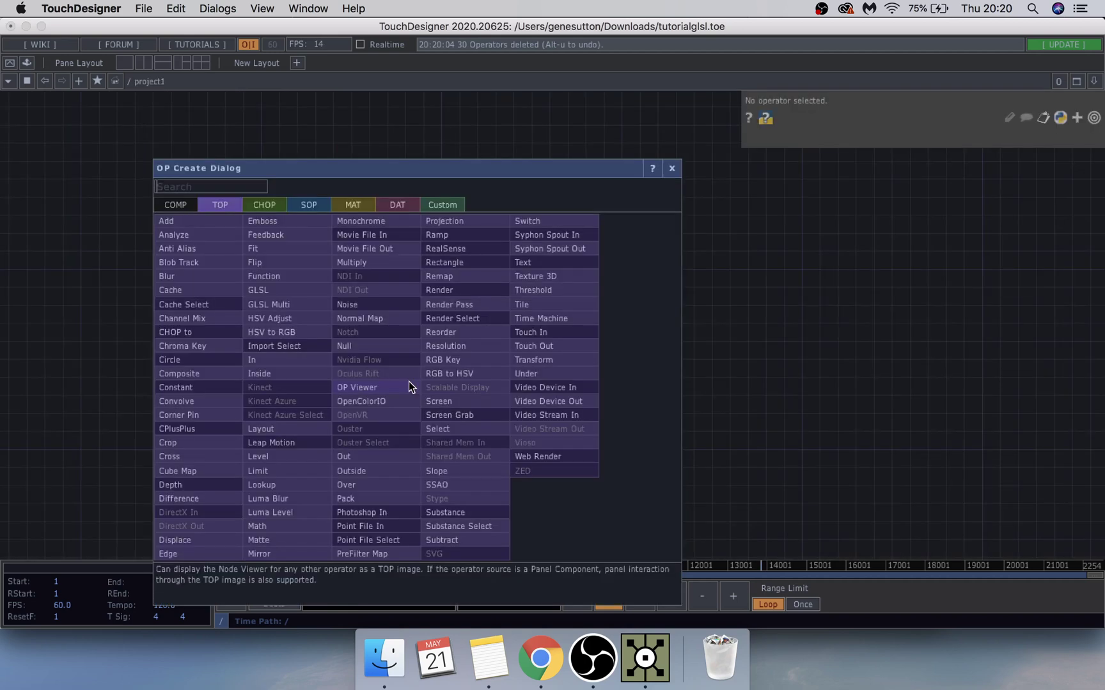
pyautogui.write('au')
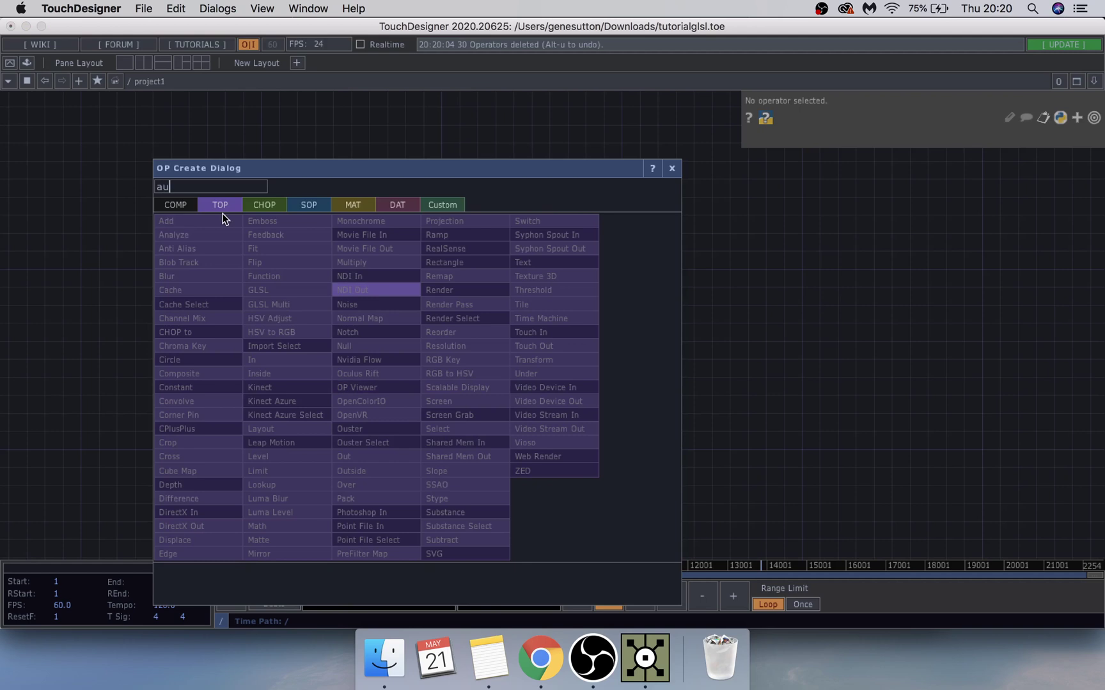
pyautogui.press('Return')
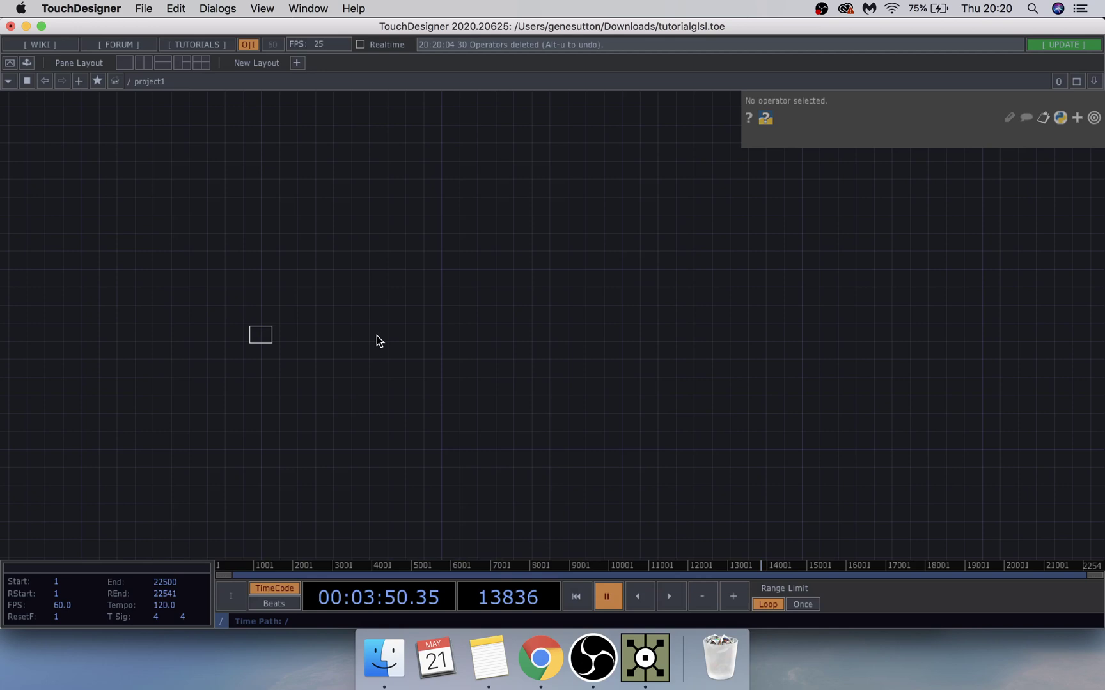
pyautogui.click(376, 335)
# Step: Add an Audio Device Out CHOP fed by the Audio File In CHOP
pyautogui.press('Tab')
pyautogui.write('adu')
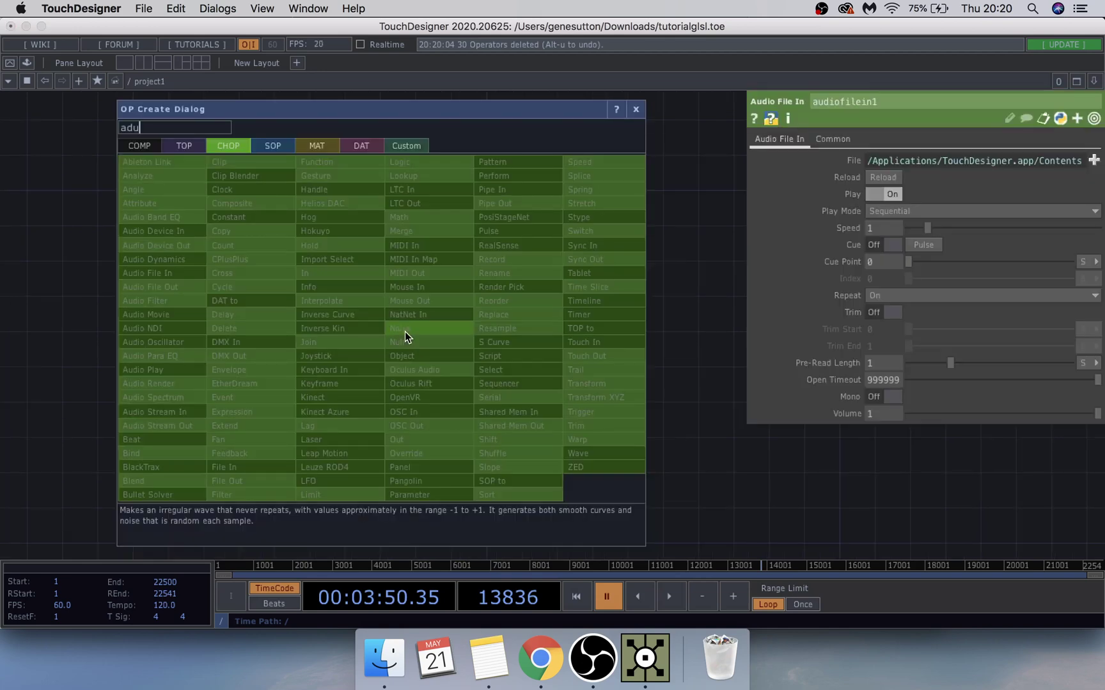
pyautogui.press('BackSpace')
pyautogui.press('BackSpace')
pyautogui.write('ud')
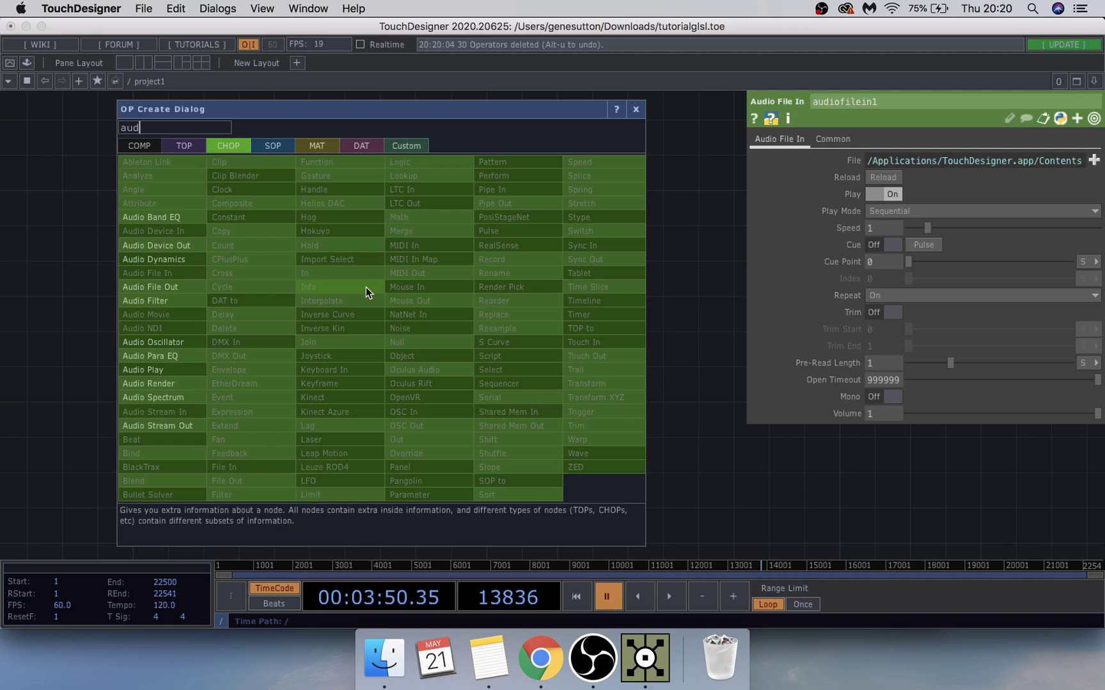
pyautogui.press('Return')
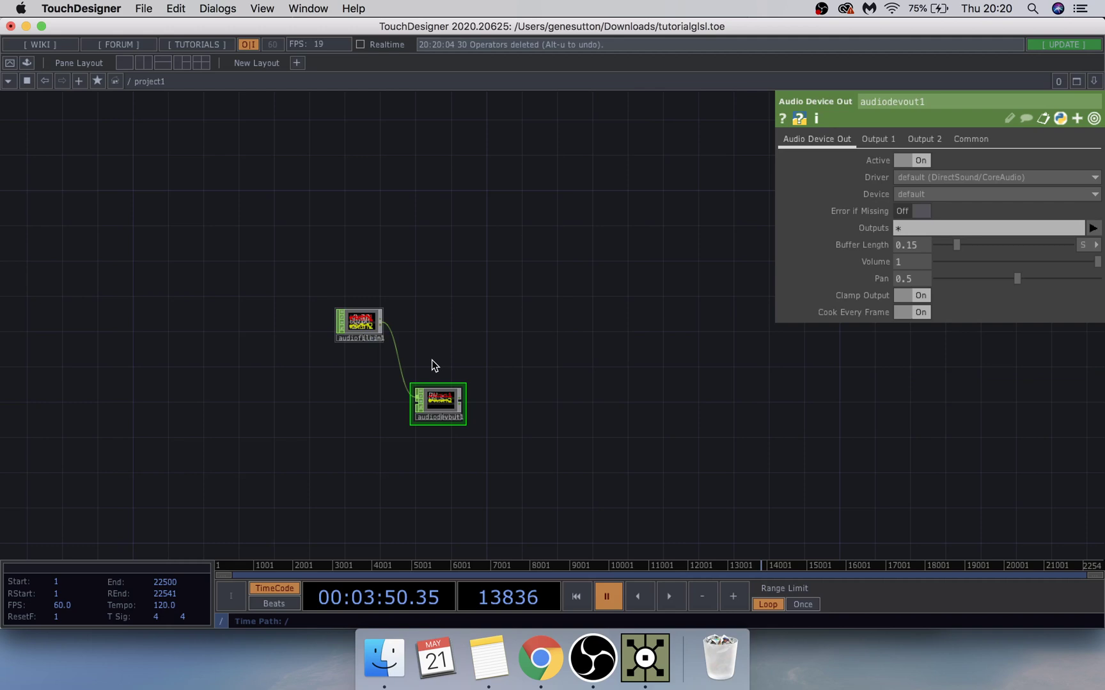
# Step: Add a Math CHOP fed by the Audio File In CHOP and set its Combine CHOPs to Add
pyautogui.scroll(3, 432, 360)
pyautogui.press('Tab')
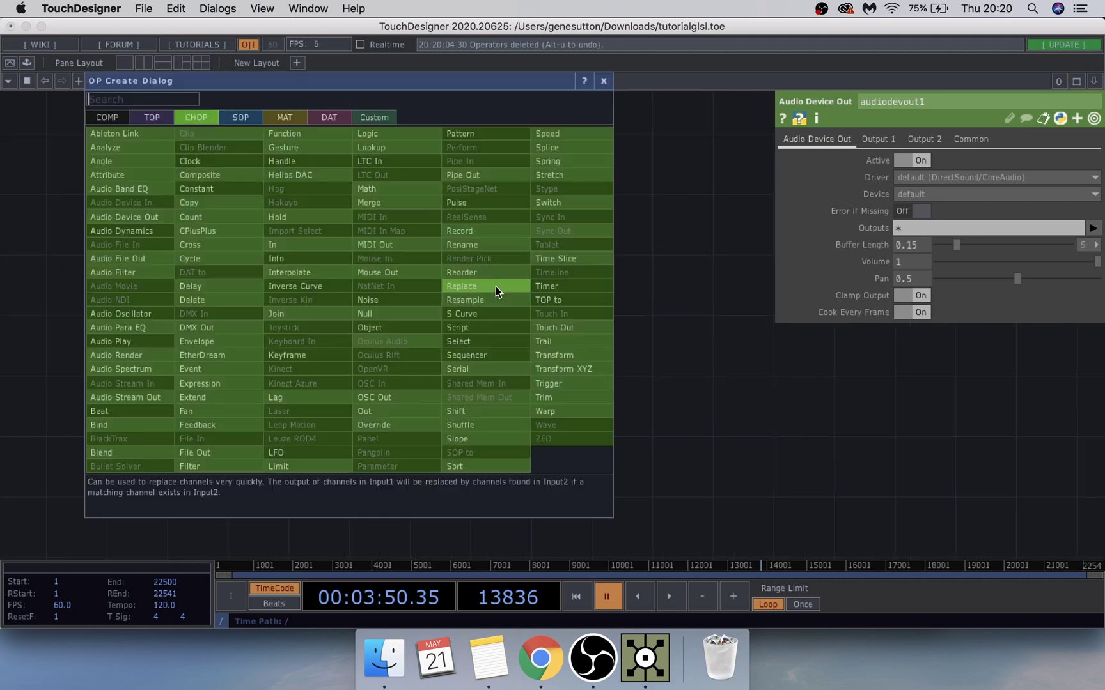
pyautogui.write('mat')
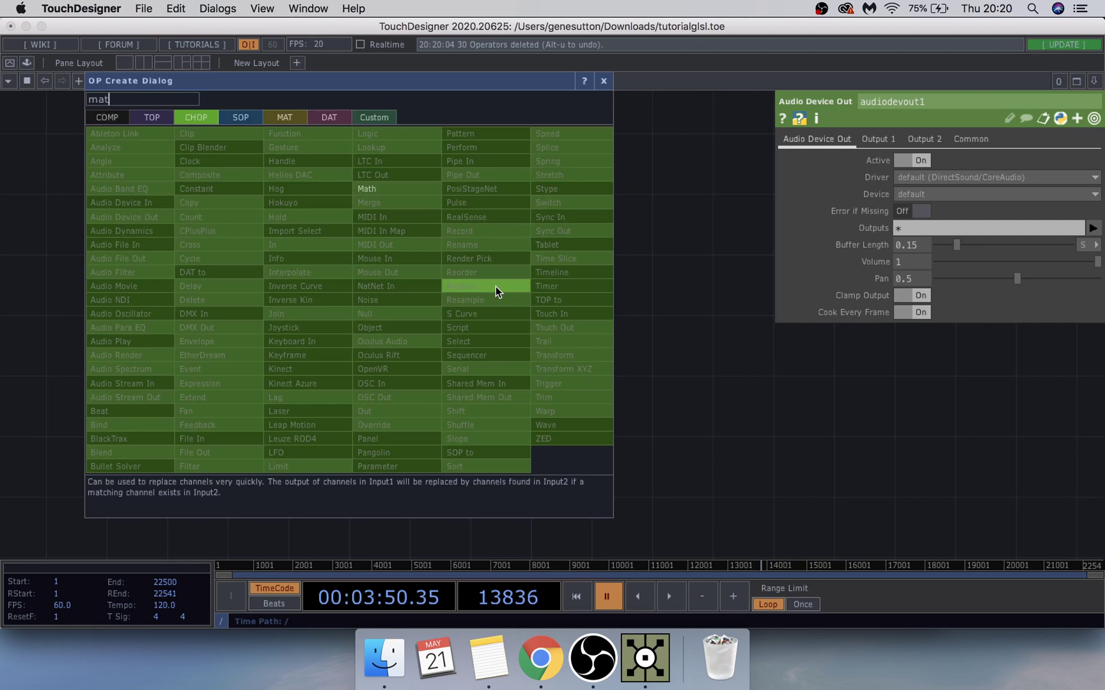
pyautogui.press('Return')
pyautogui.click(502, 291)
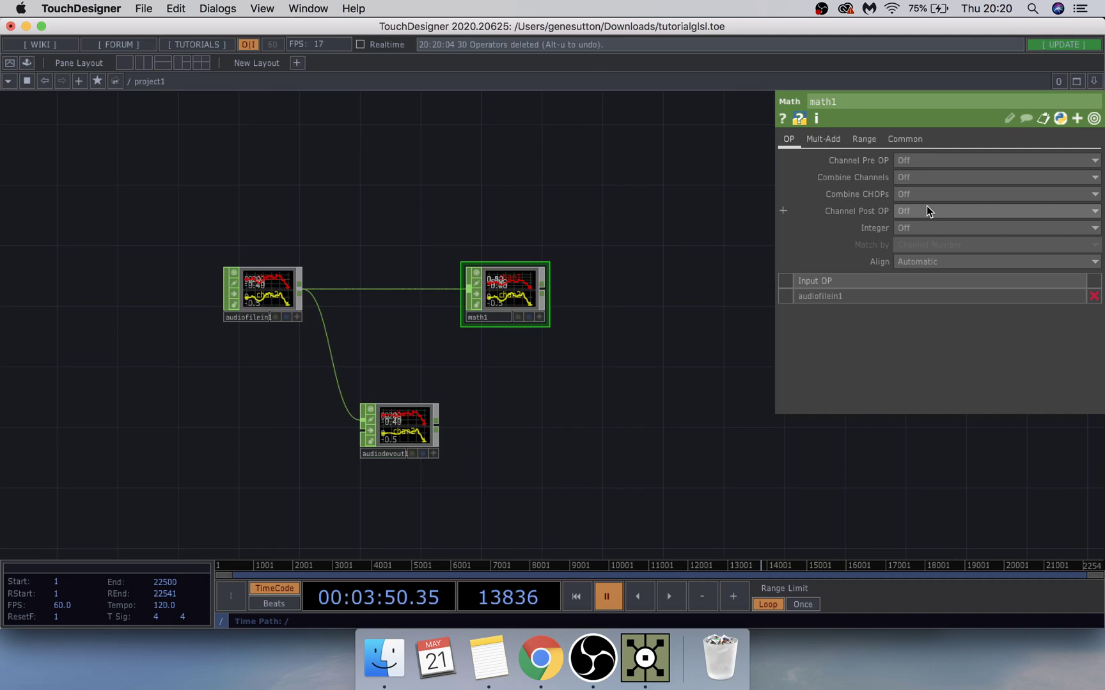
pyautogui.click(926, 207)
# Step: Add an Audio Filter CHOP after the Math CHOP
pyautogui.press('Tab')
pyautogui.write('aud')
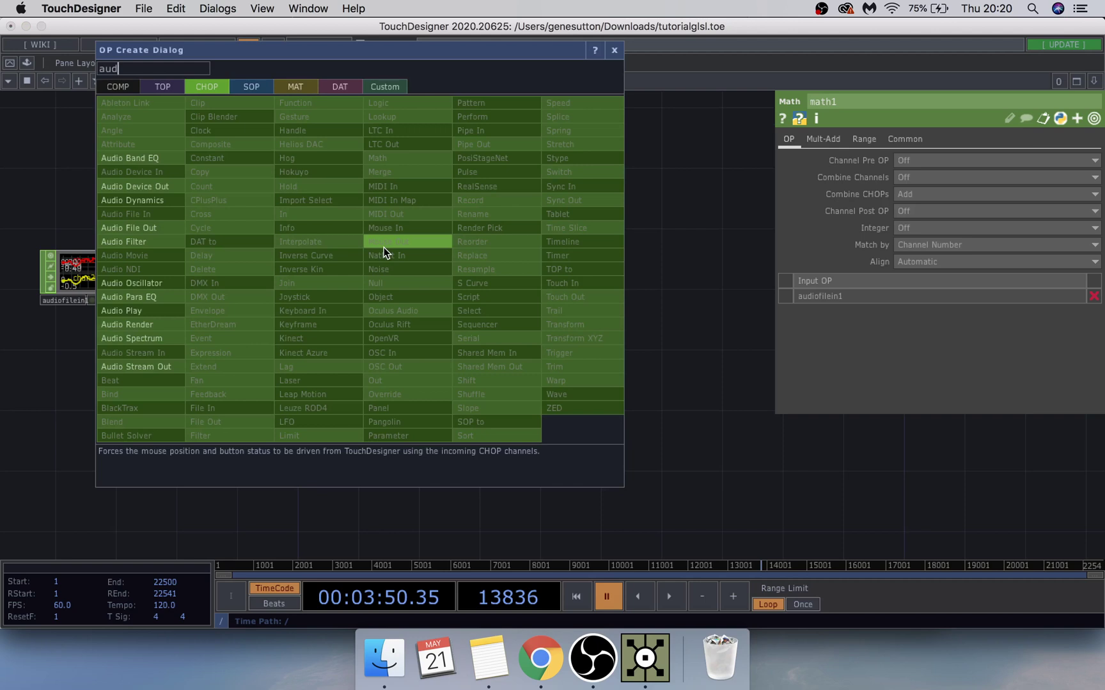
pyautogui.write('i')
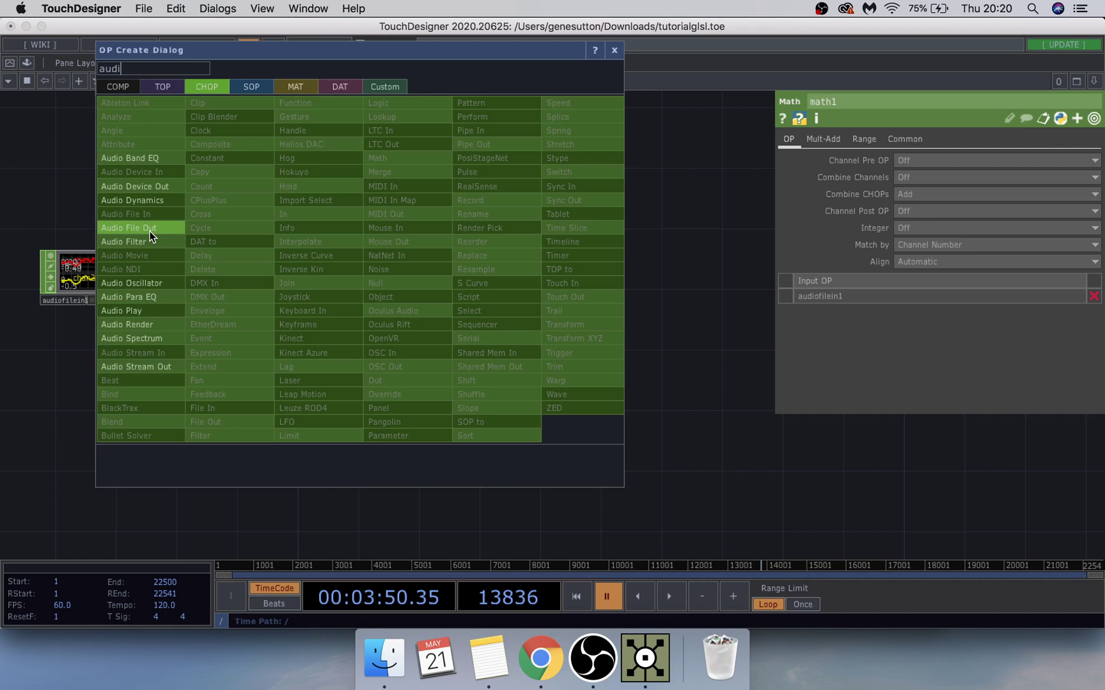
pyautogui.click(128, 241)
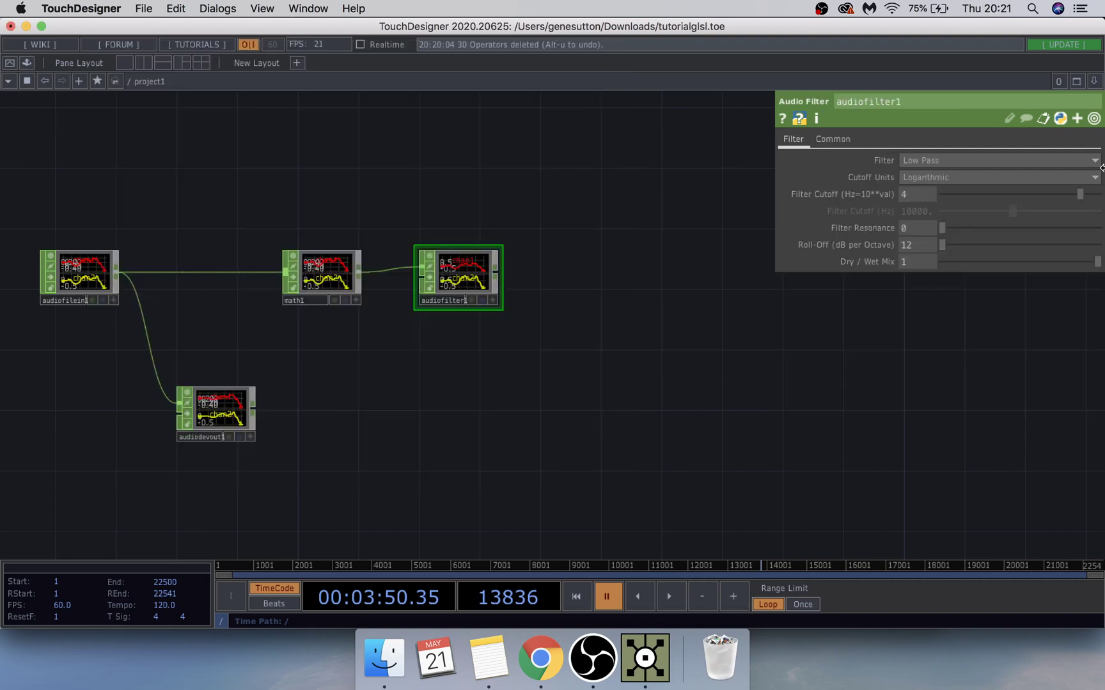
# Step: Set the Audio Filter's Cutoff Units to Frequency and its Filter Cutoff to 300 Hz
pyautogui.click(1094, 178)
pyautogui.click(917, 211)
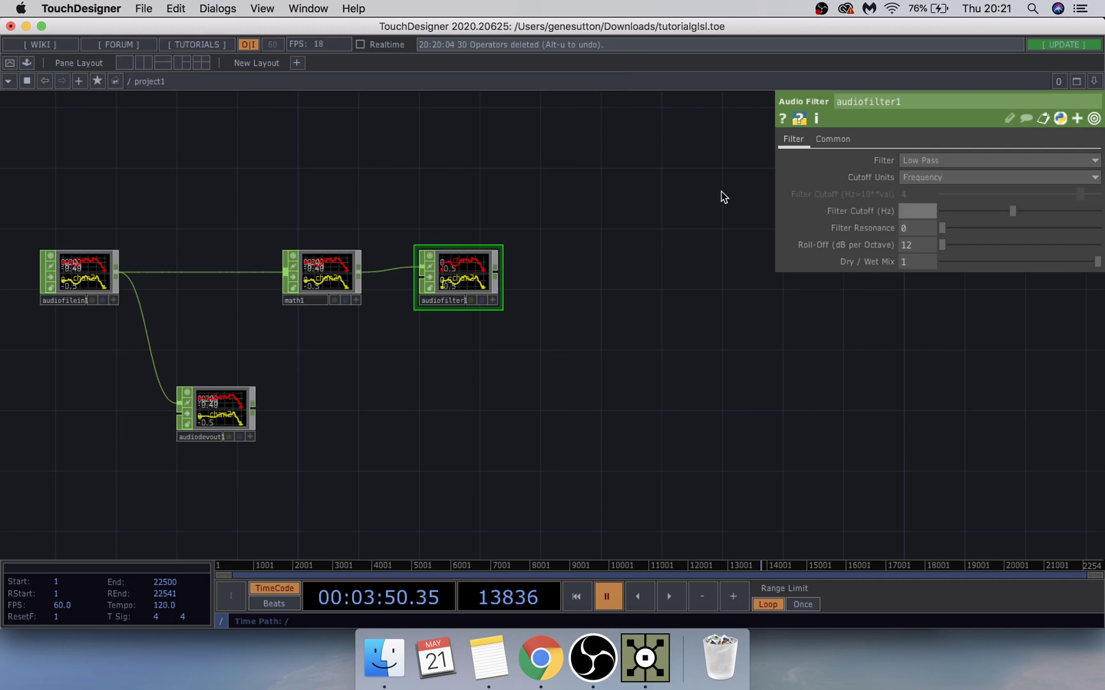
pyautogui.write('300')
pyautogui.press('Return')
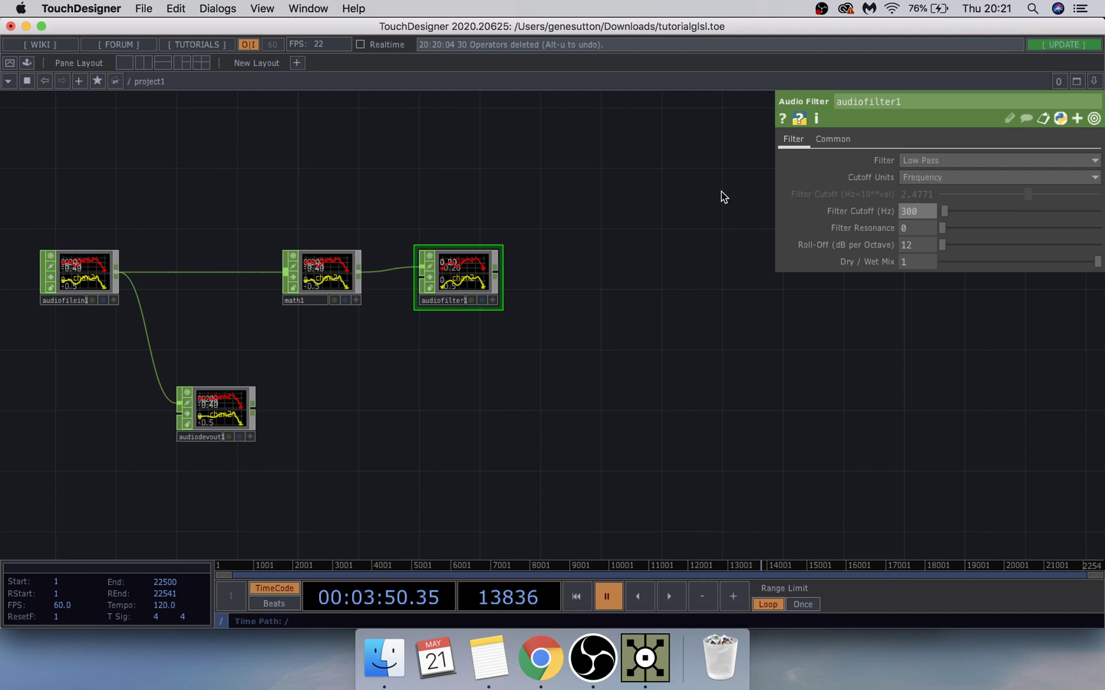
# Step: On the math1 CHOP, set Combine Channels to Add and Combine CHOPs to Off
pyautogui.click(321, 275)
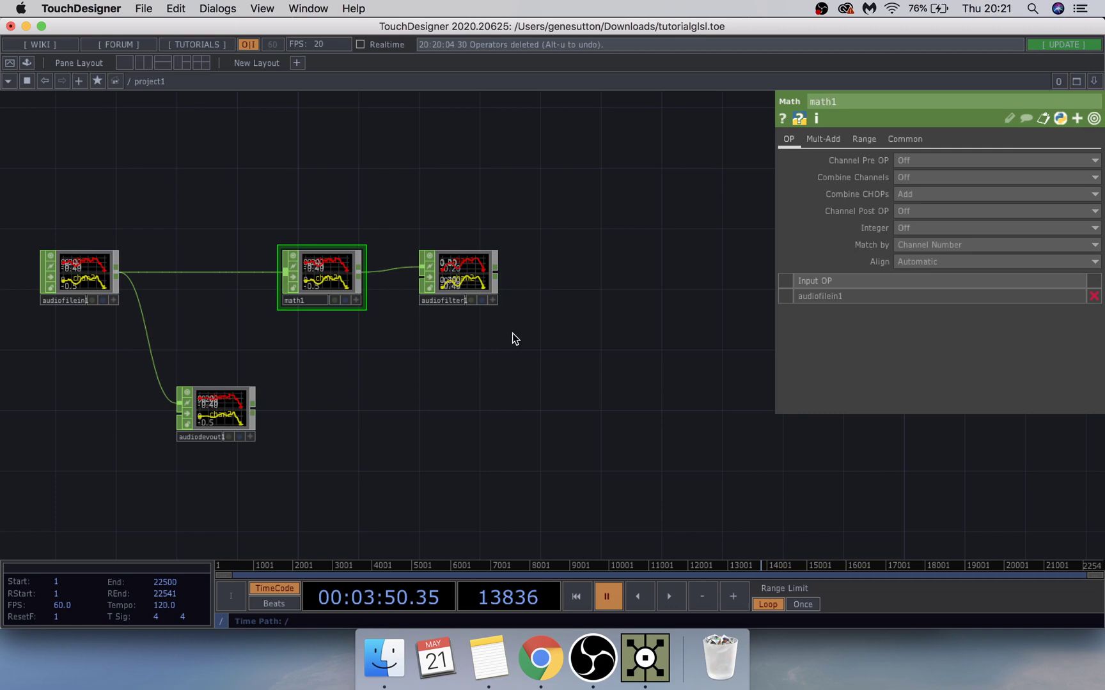
pyautogui.click(905, 177)
pyautogui.click(908, 204)
pyautogui.click(913, 192)
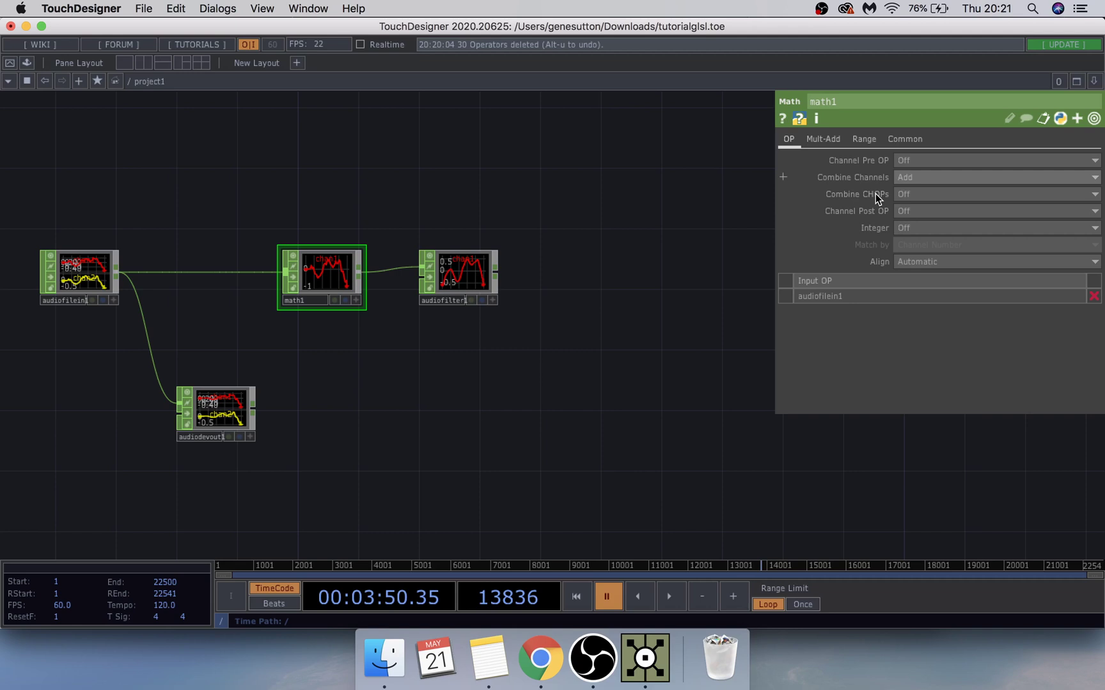
# Step: Add a Filter CHOP after the Audio Filter and set its Filter Width to 0.16
pyautogui.scroll(5, 471, 300)
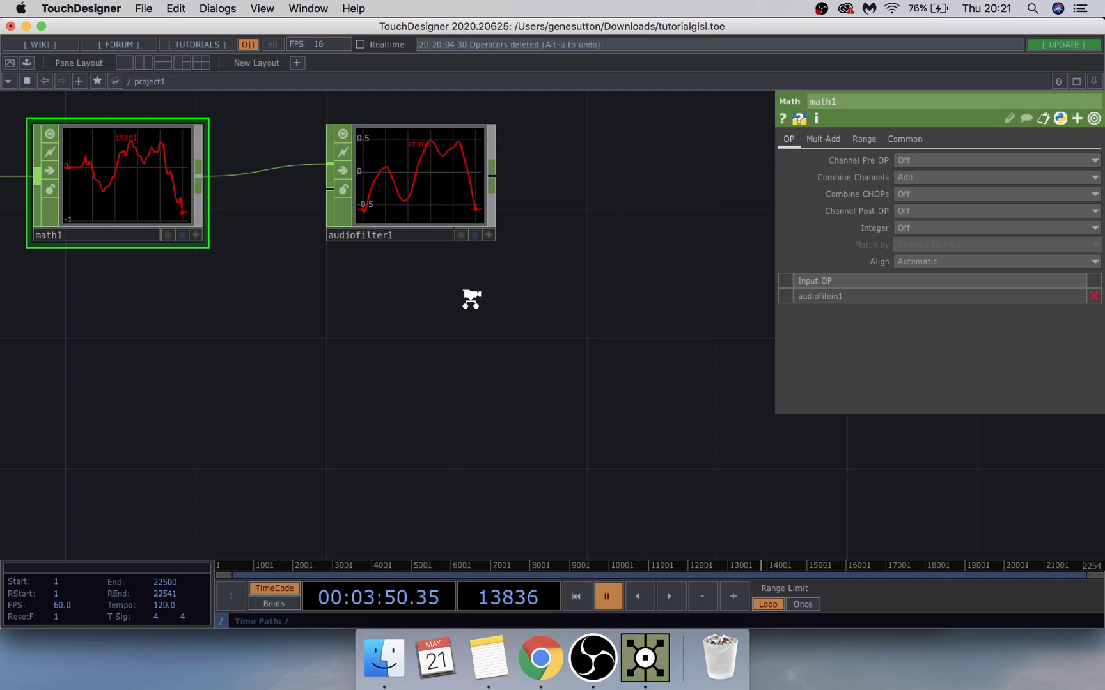
pyautogui.press('Tab')
pyautogui.write('filt')
pyautogui.click(228, 414)
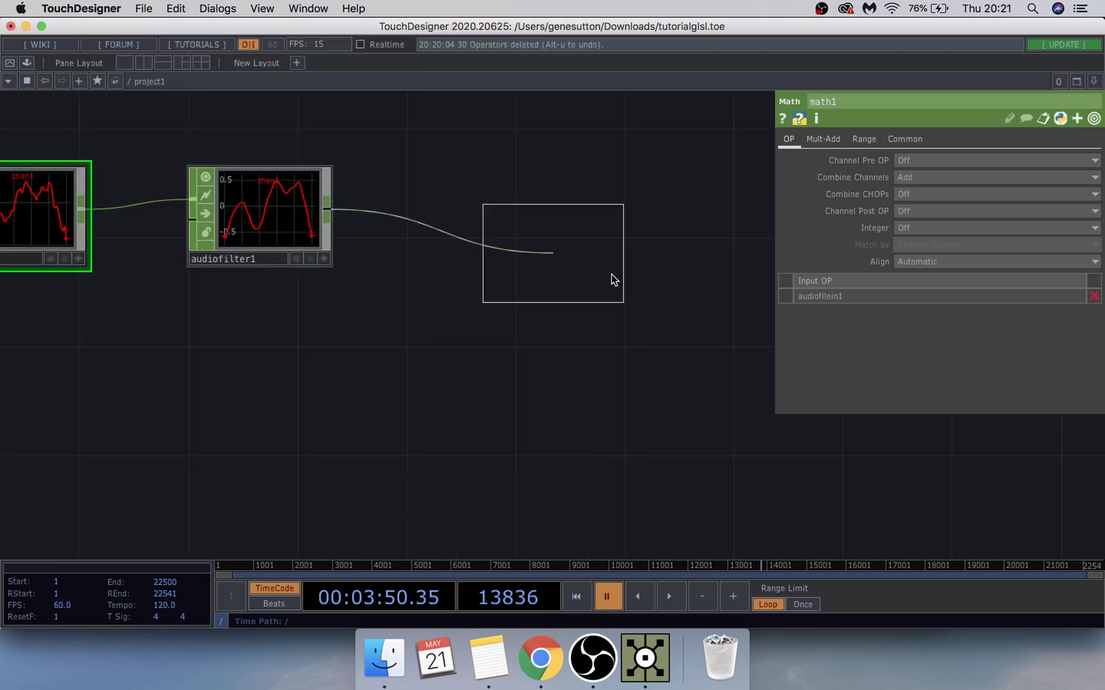
pyautogui.click(612, 279)
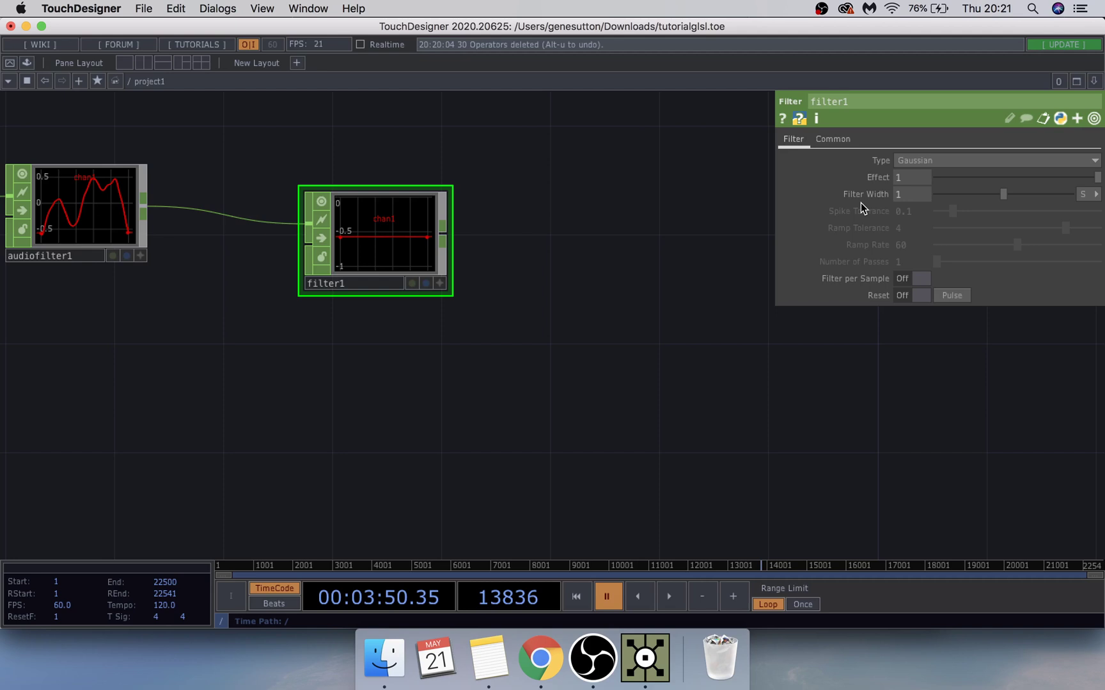
pyautogui.click(911, 193)
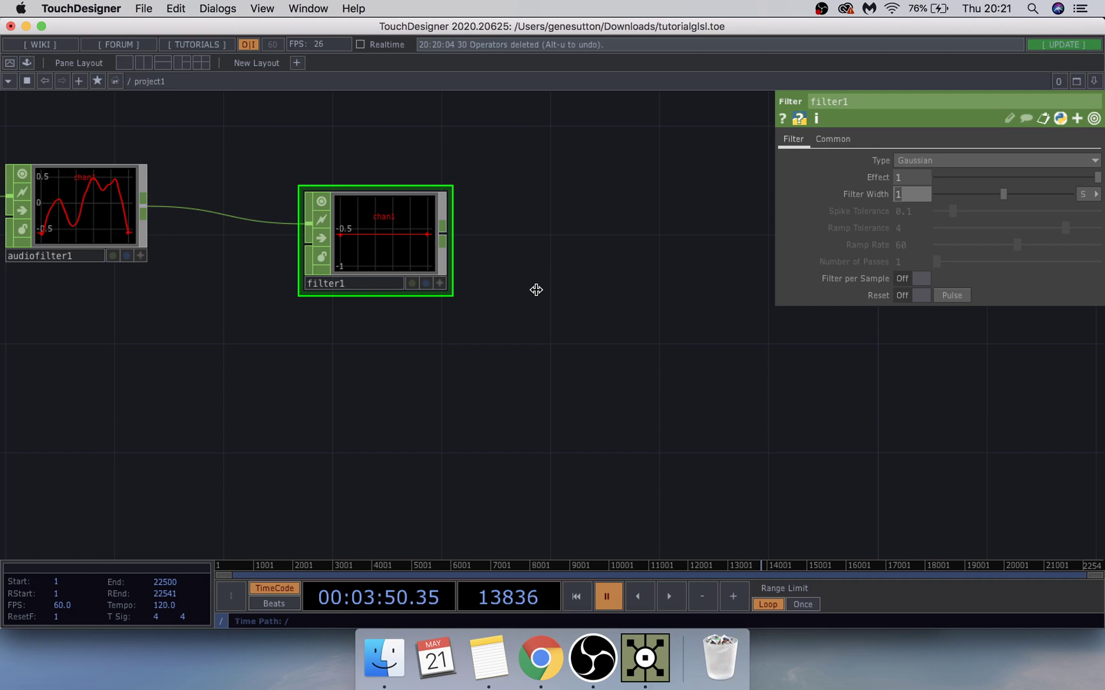
# Step: Insert an Analyze CHOP between the Audio Filter and the Filter CHOP, with its Function set to RMS Power
pyautogui.press('Tab')
pyautogui.write('an')
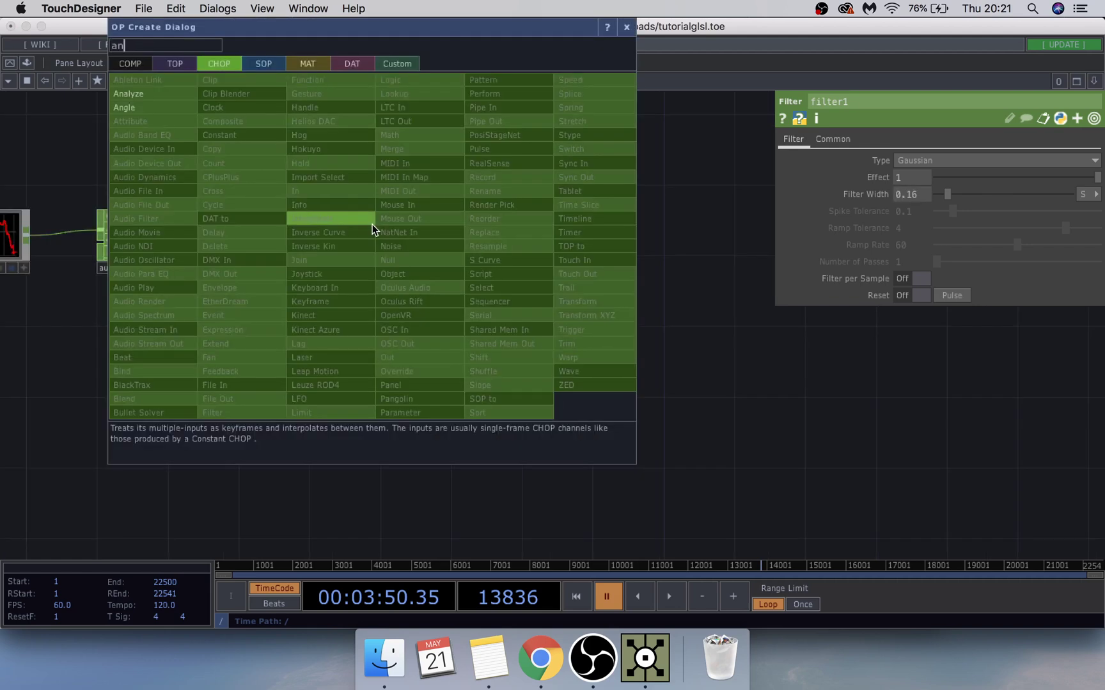
pyautogui.write('a')
pyautogui.press('Return')
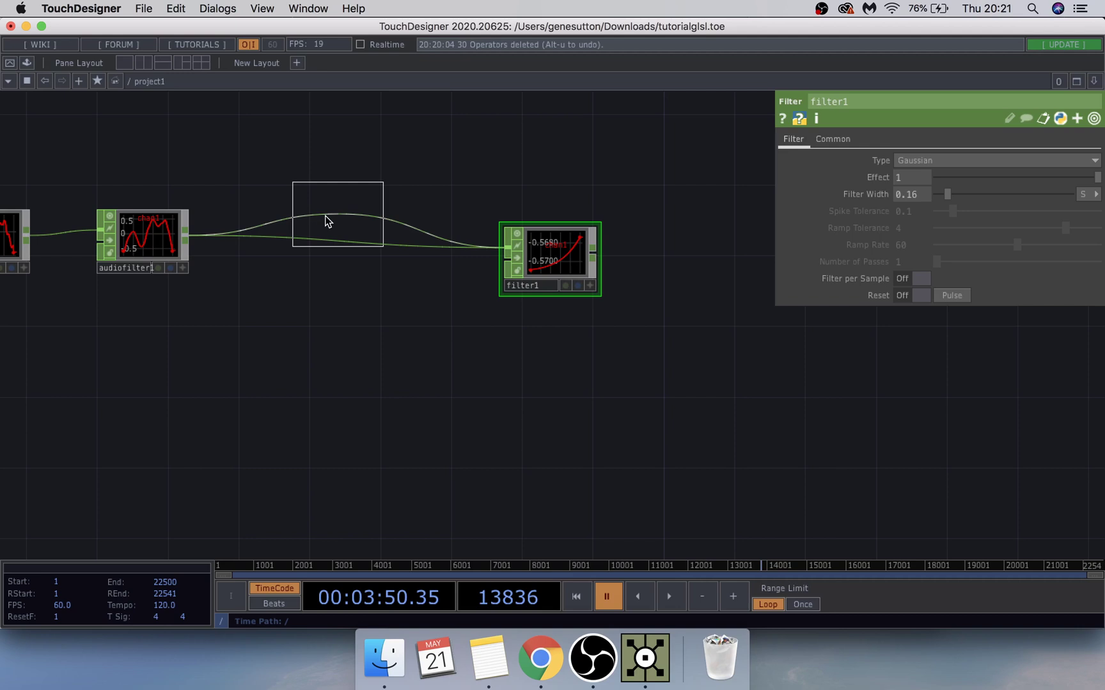
pyautogui.click(326, 221)
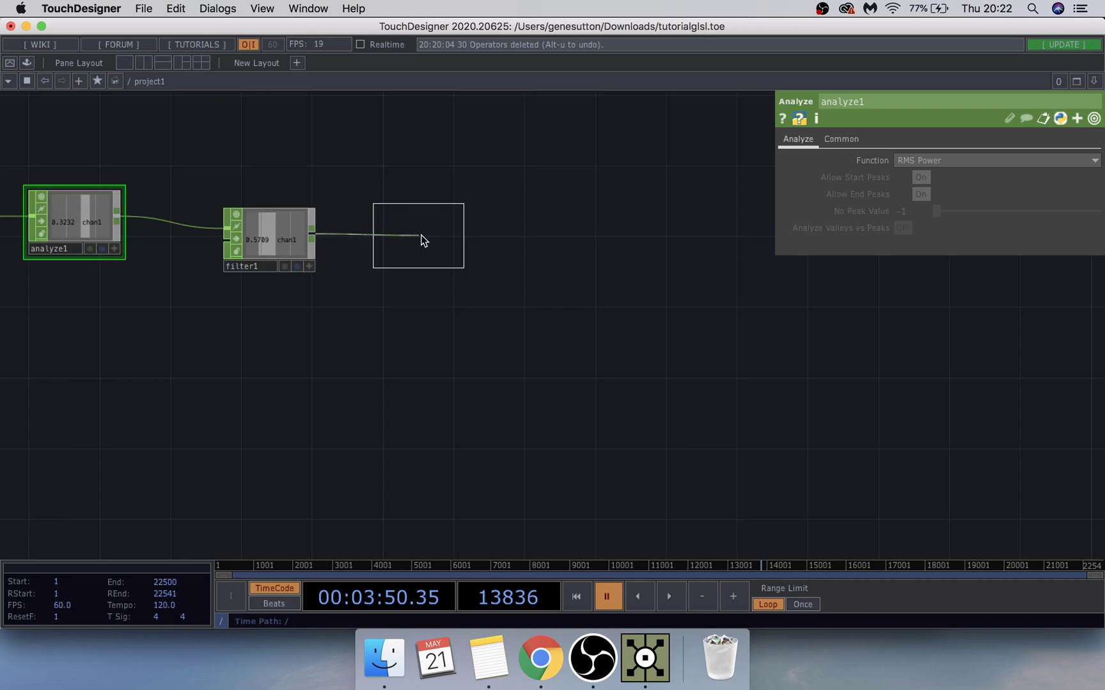
# Step: Add a second Math CHOP fed by the Filter CHOP
pyautogui.click(420, 234)
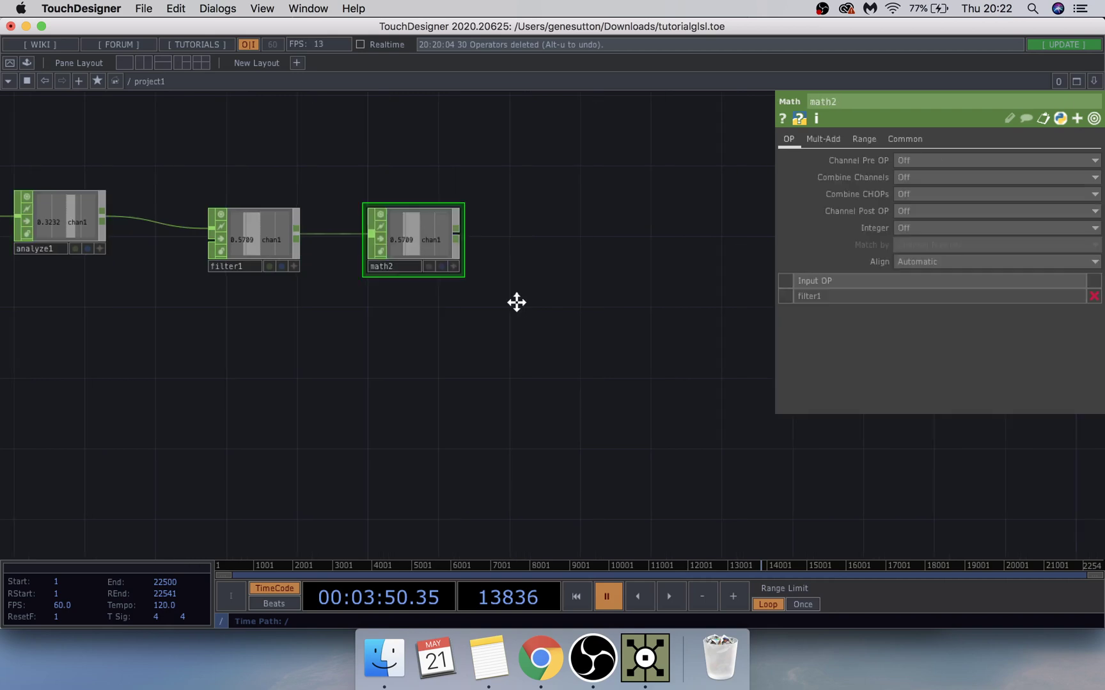
pyautogui.moveTo(517, 302); pyautogui.dragTo(386, 300)
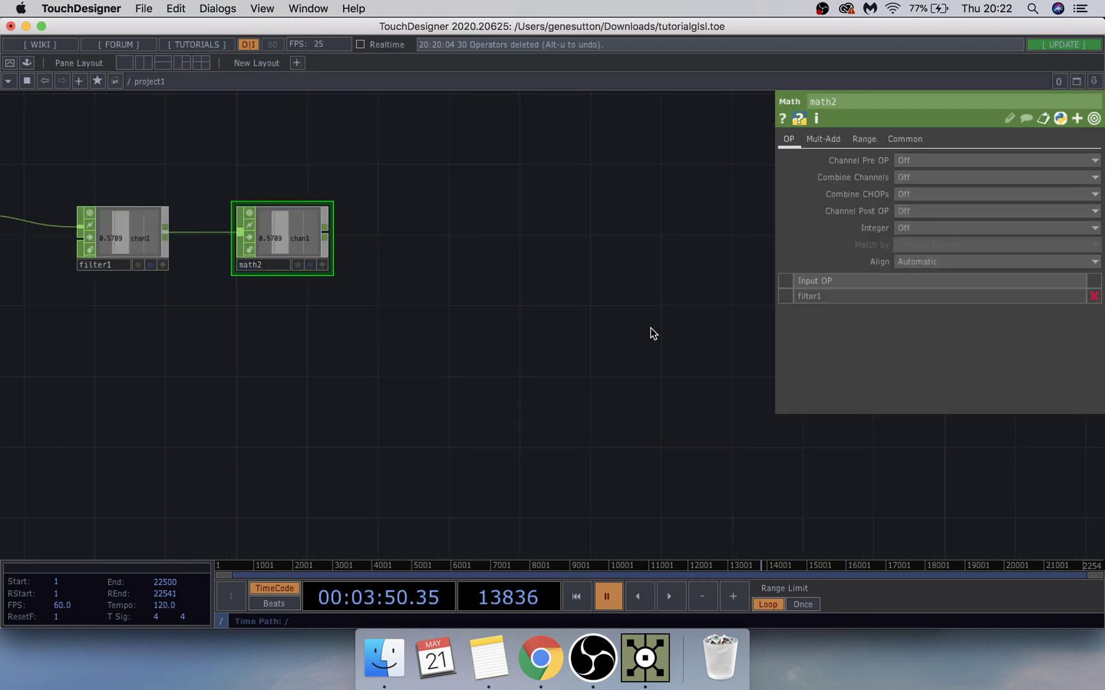
# Step: Extend the chain after math2 with a Rename CHOP naming the channel a, a Speed CHOP and a Null CHOP
pyautogui.moveTo(650, 334); pyautogui.dragTo(514, 323)
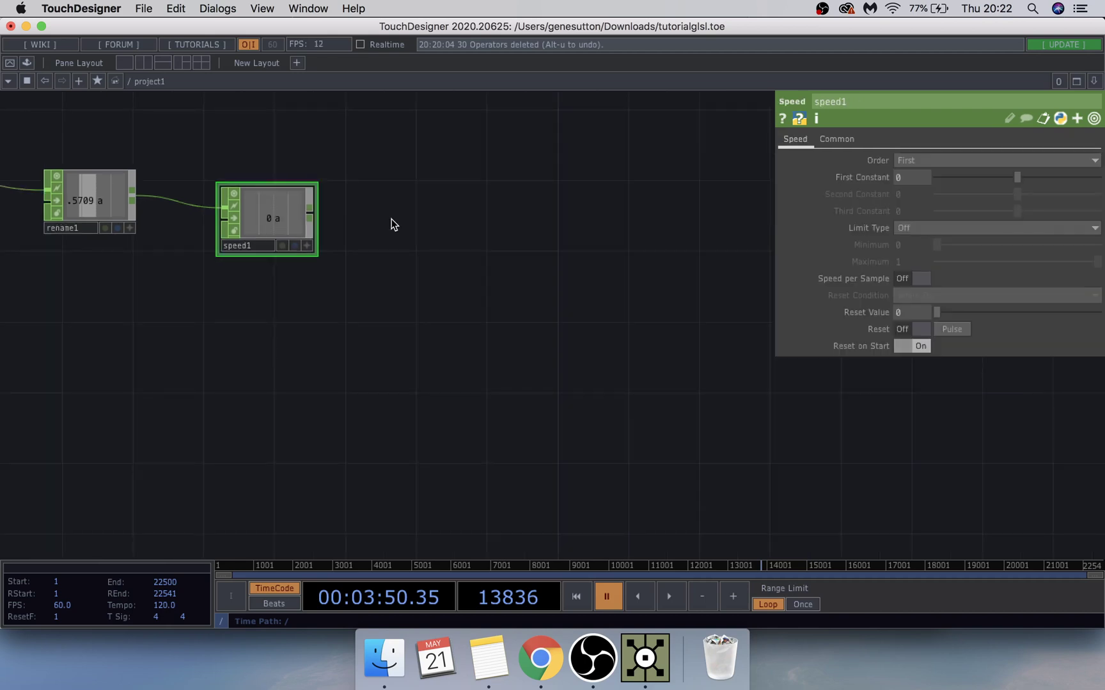
pyautogui.hscroll(3, 358, 225)
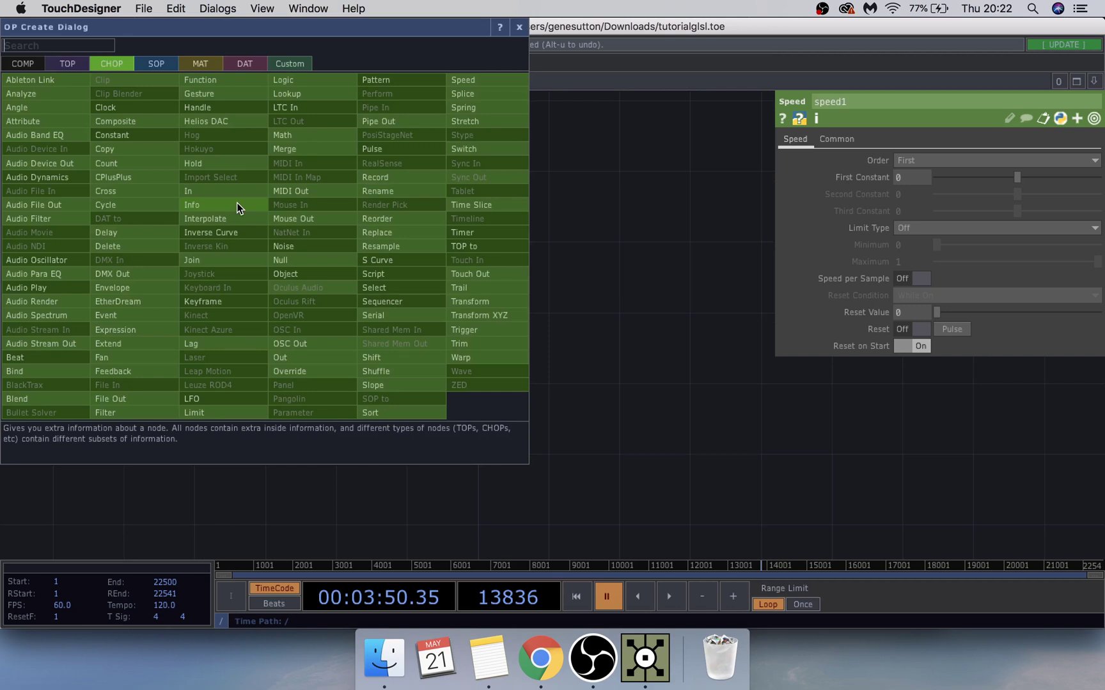
pyautogui.click(271, 260)
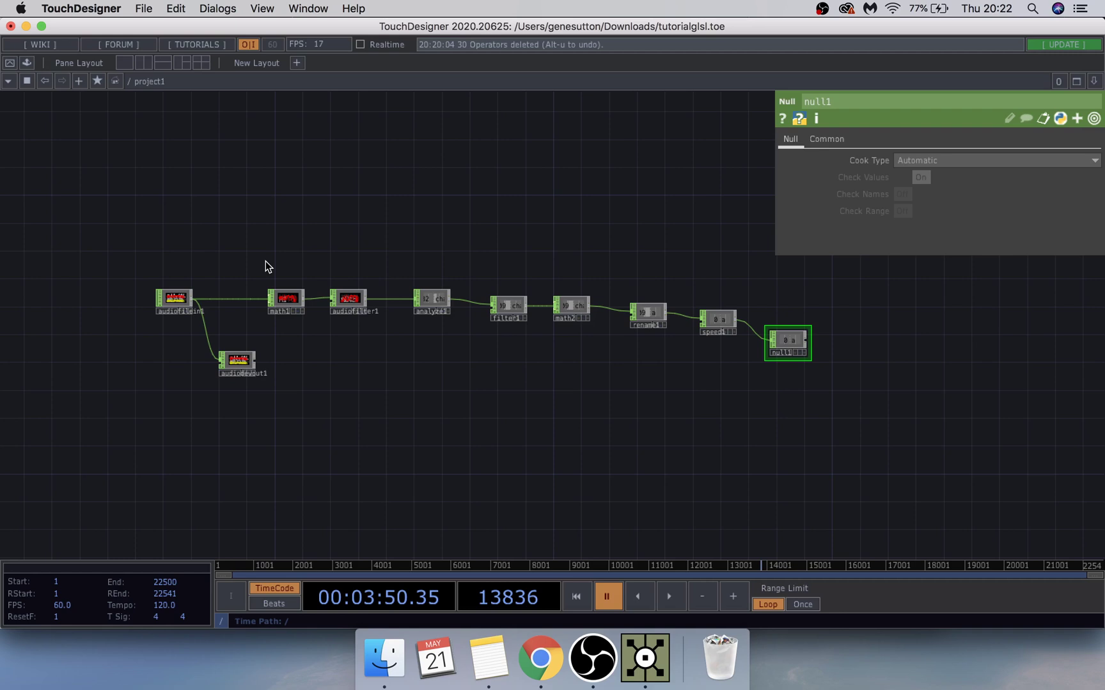
# Step: Add a Movie File In TOP in the empty area above the audio chain and duplicate it below the original
pyautogui.scroll(3, 392, 431)
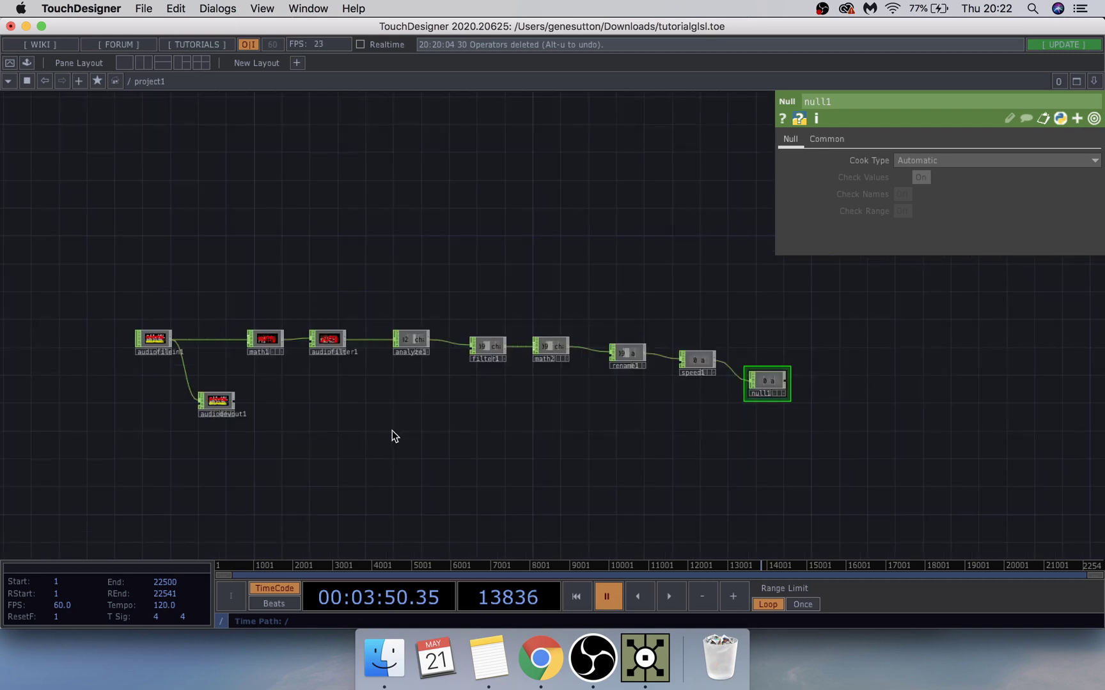
pyautogui.scroll(1, 419, 373)
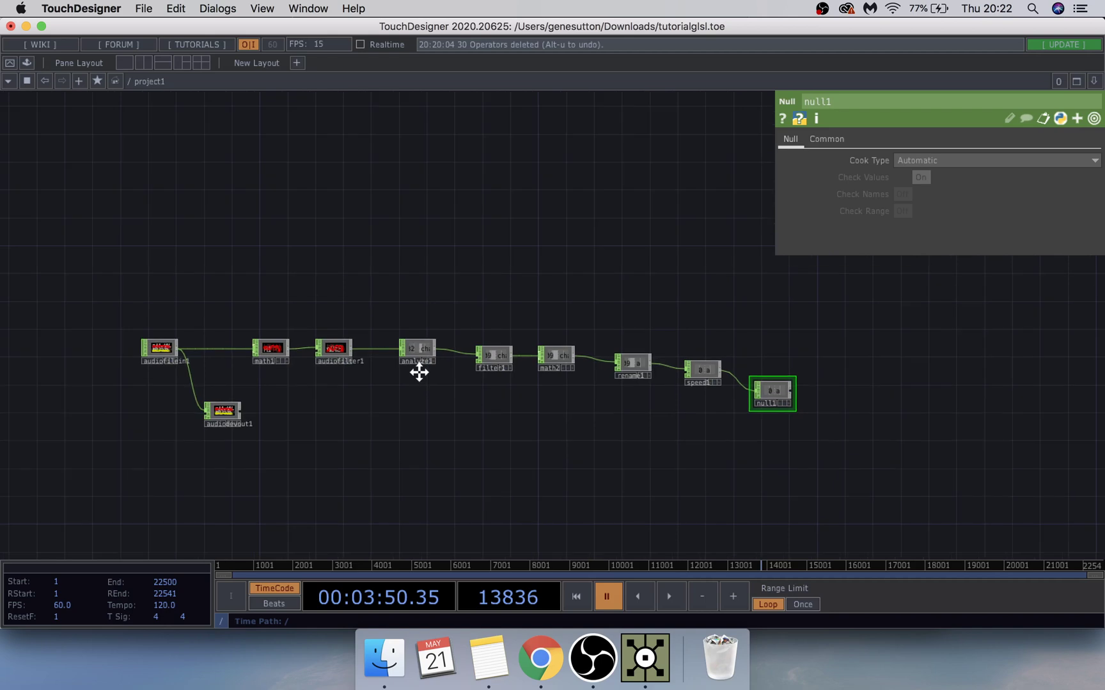
pyautogui.hscroll(-10, 419, 373)
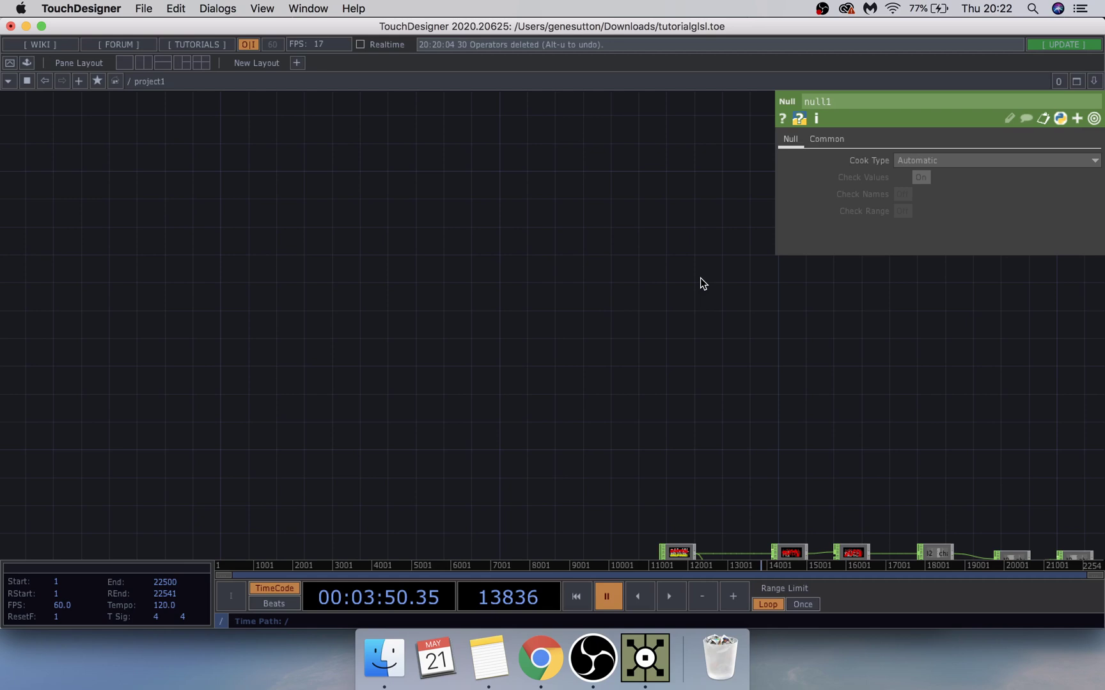
pyautogui.press('Tab')
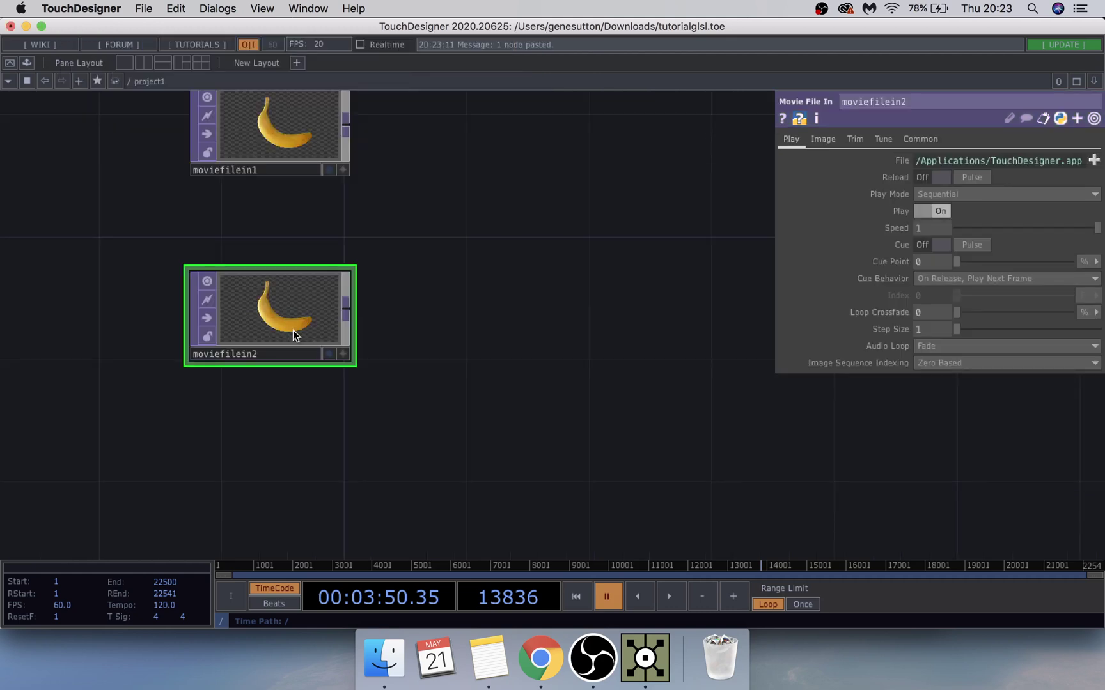
# Step: Add a Switch TOP fed by both Movie File In TOPs, moviefilein1 as the first input and moviefilein2 as the second
pyautogui.scroll(-2, 511, 273)
pyautogui.moveTo(512, 274); pyautogui.dragTo(443, 236)
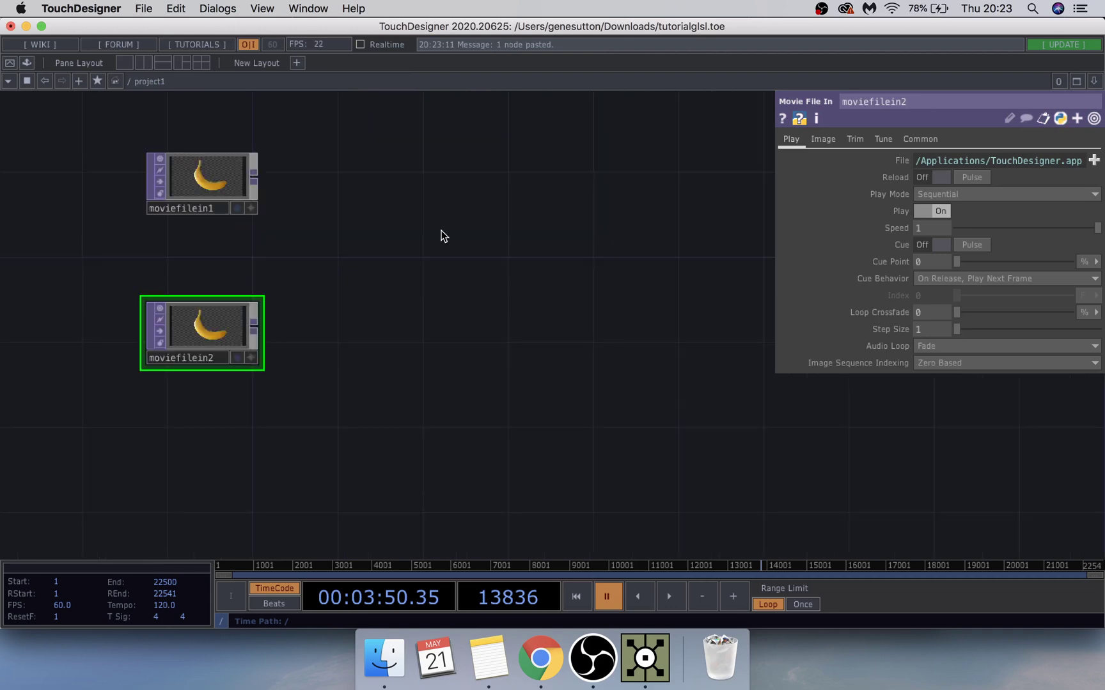
pyautogui.press('Tab')
pyautogui.write('sw')
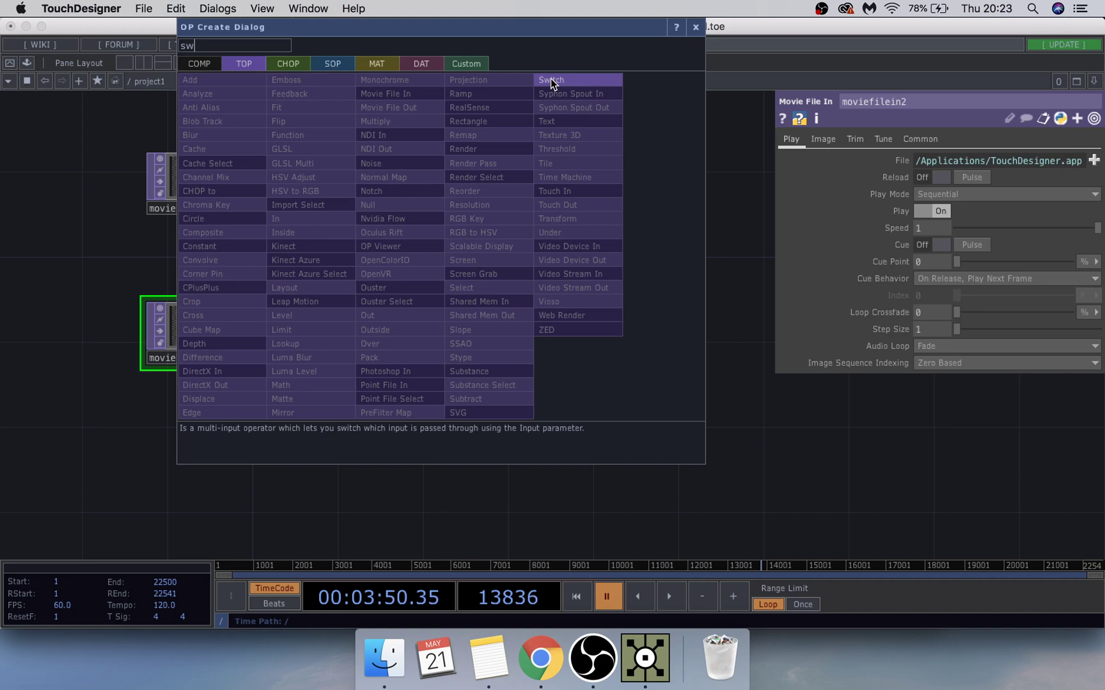
pyautogui.click(550, 80)
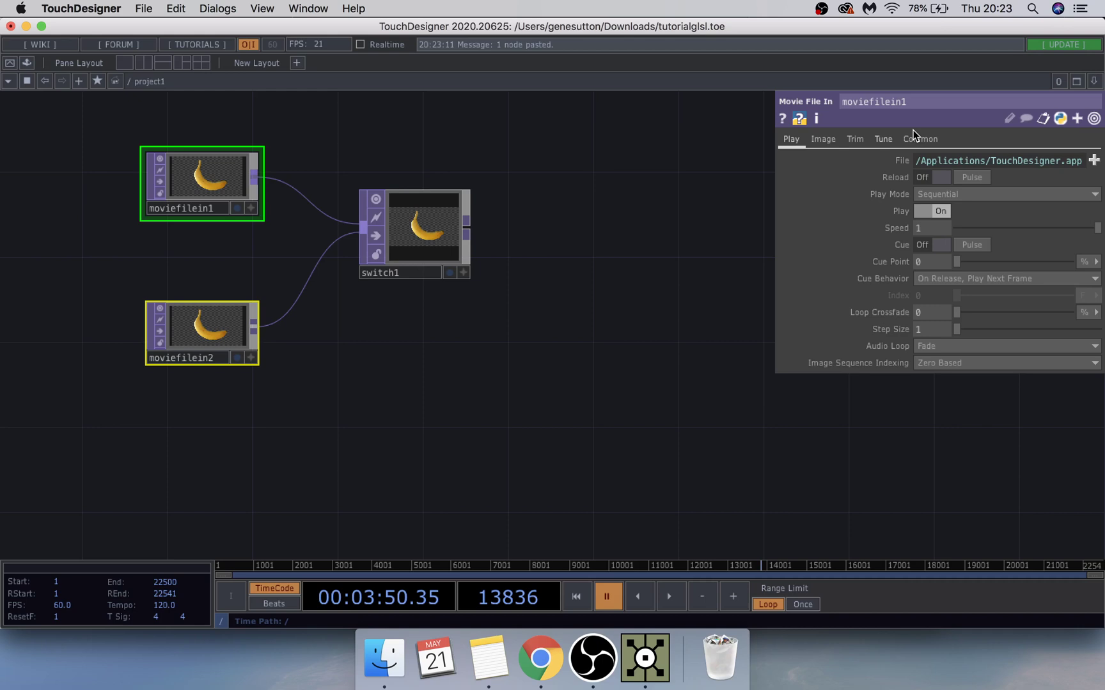
pyautogui.click(404, 218)
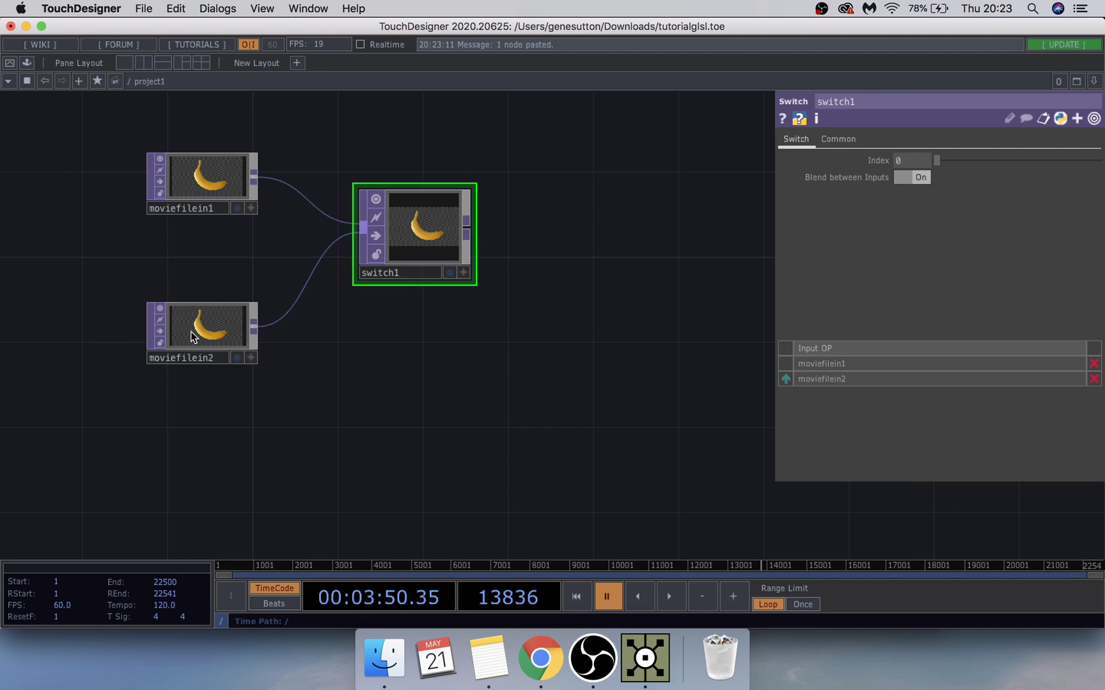
# Step: Add a Fit TOP after switch1 and set its output to a custom resolution of 1920 by 1920
pyautogui.hscroll(3, 576, 359)
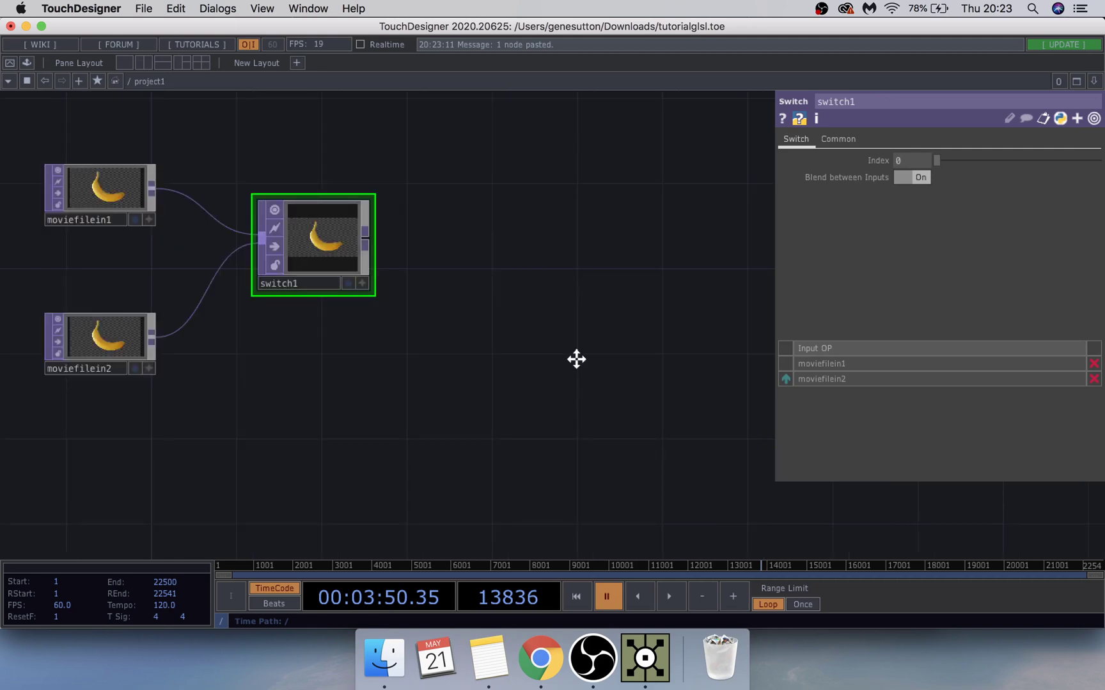
pyautogui.hscroll(2, 576, 359)
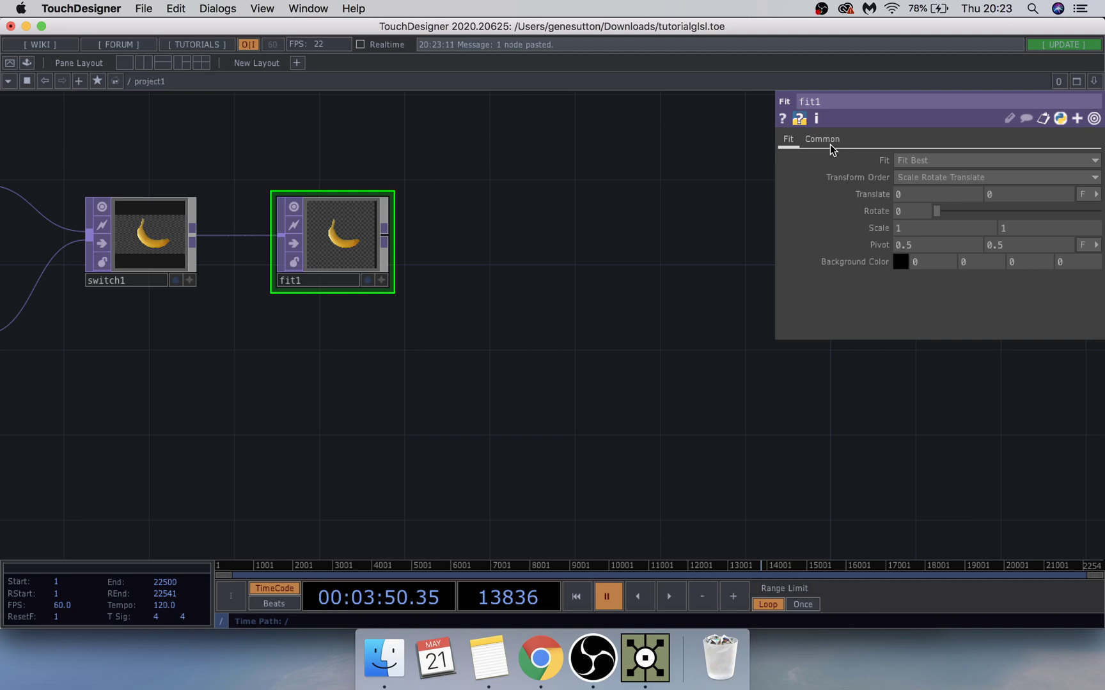
pyautogui.click(824, 140)
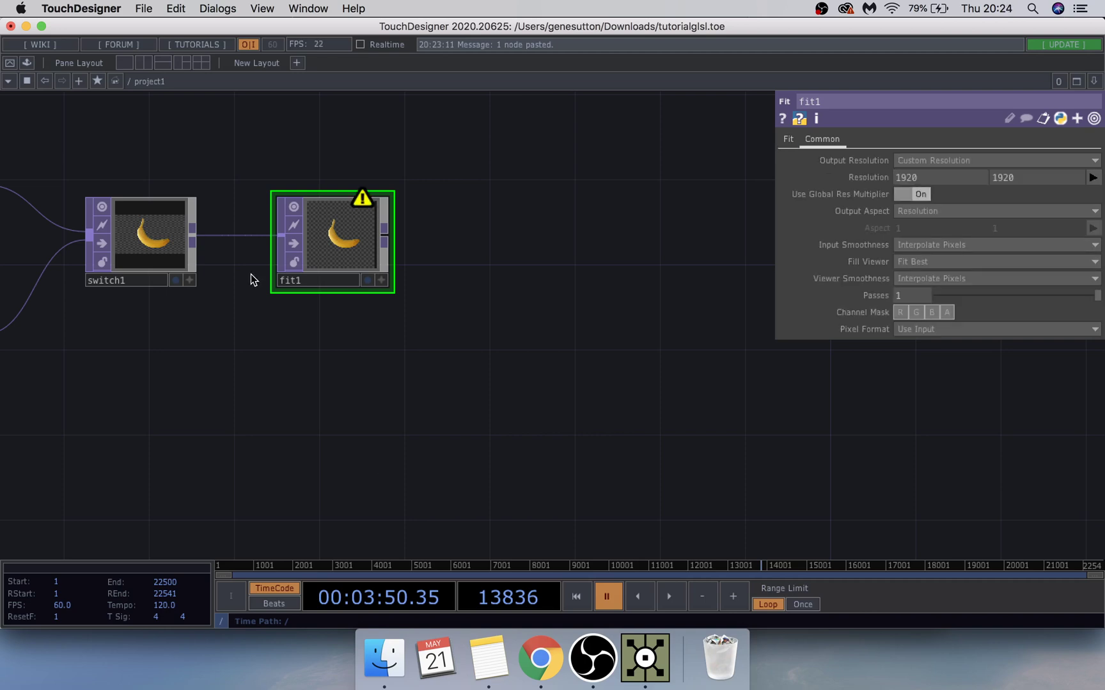
# Step: Add a Noise TOP, place it above moviefilein1, and open its Common parameters
pyautogui.moveTo(251, 273); pyautogui.dragTo(320, 254)
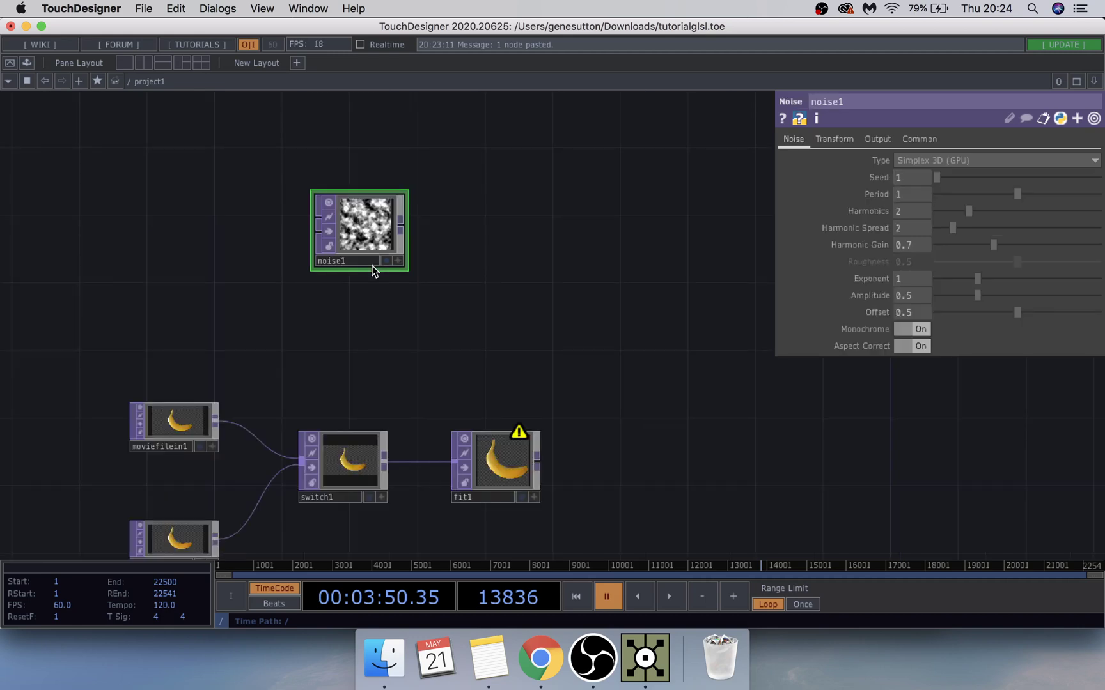
pyautogui.moveTo(373, 269); pyautogui.dragTo(182, 249)
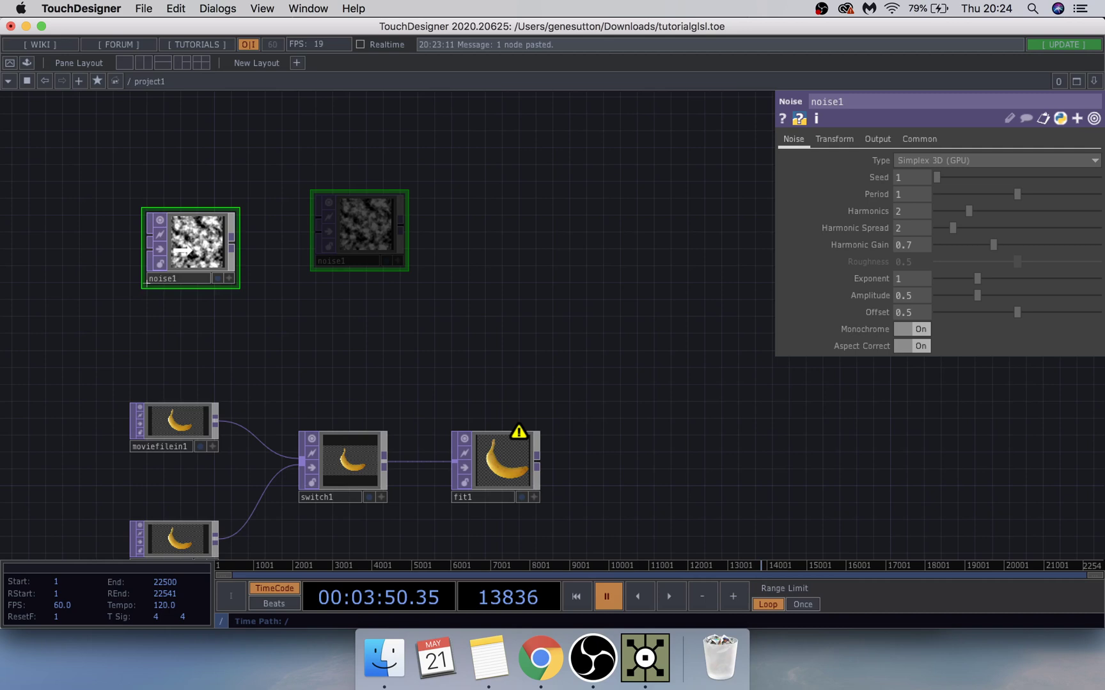
pyautogui.moveTo(182, 251); pyautogui.dragTo(182, 250)
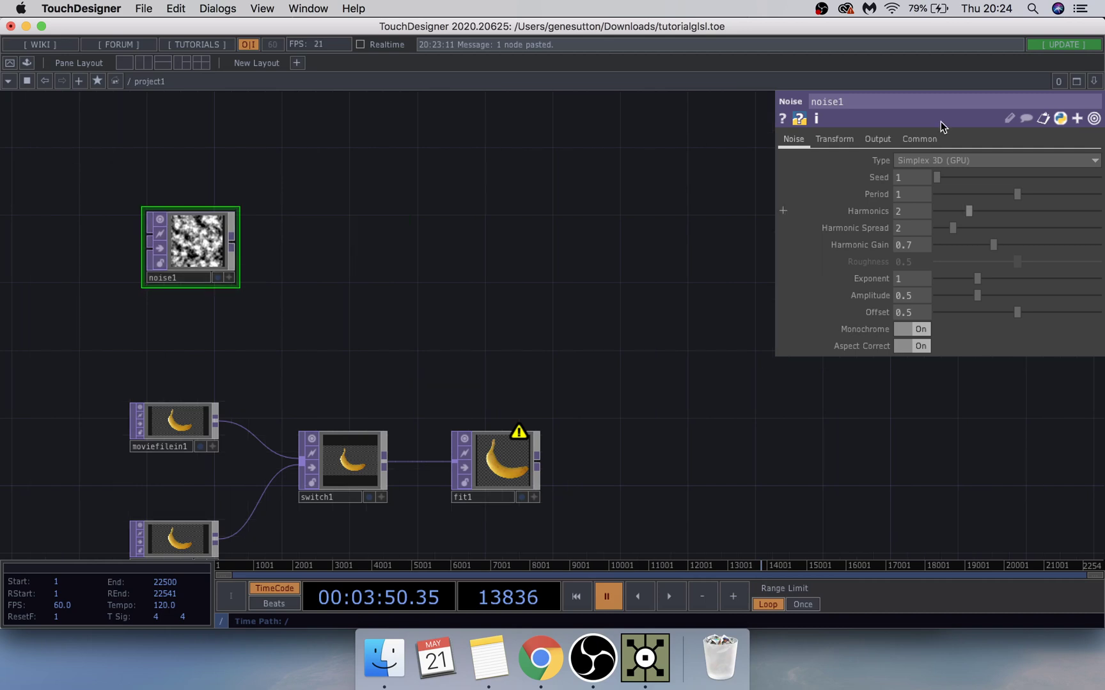
pyautogui.click(919, 139)
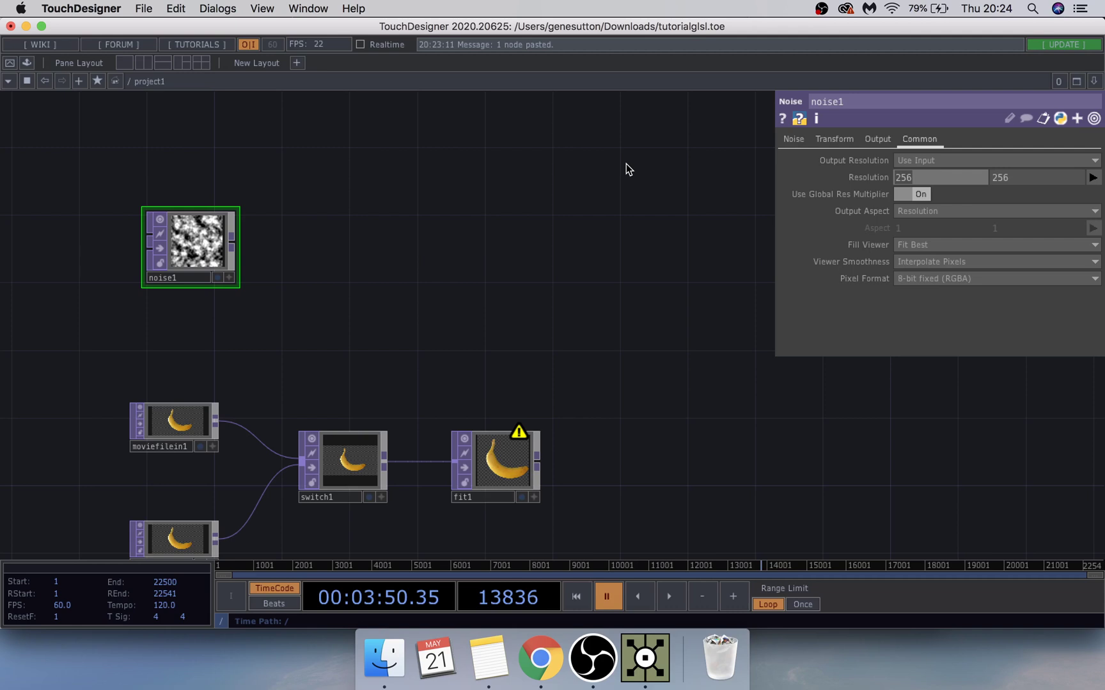
# Step: Add a Cross TOP fed by noise1 and fit1 with Cross at 1, followed by a Null TOP
pyautogui.press('Tab')
pyautogui.write('cr')
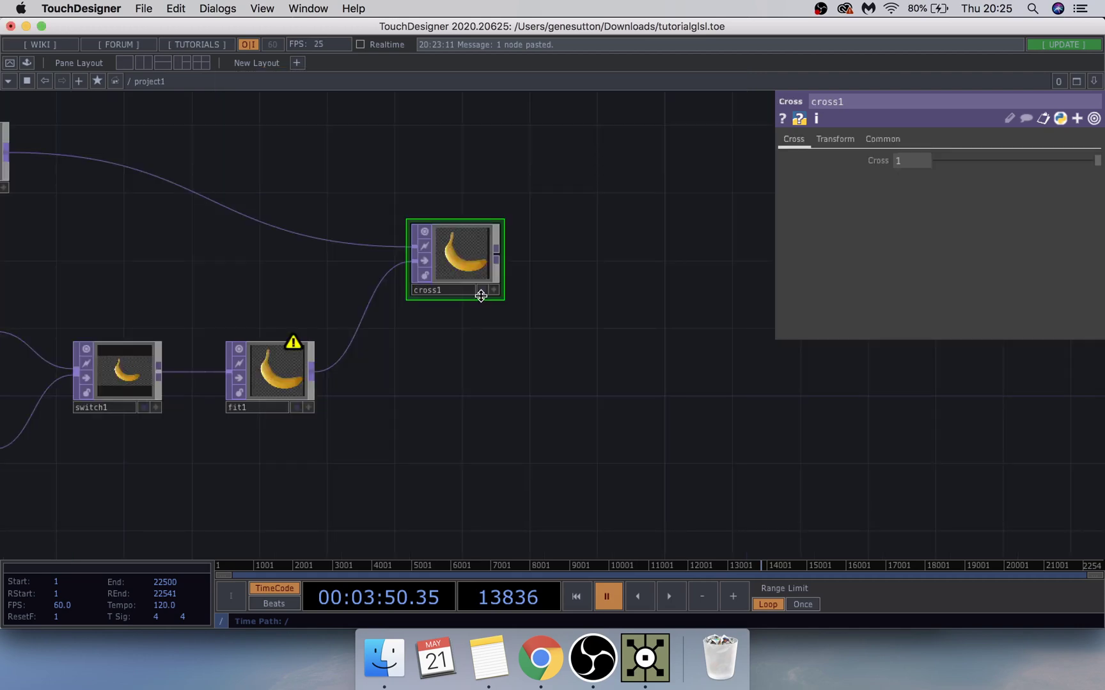
pyautogui.press('Tab')
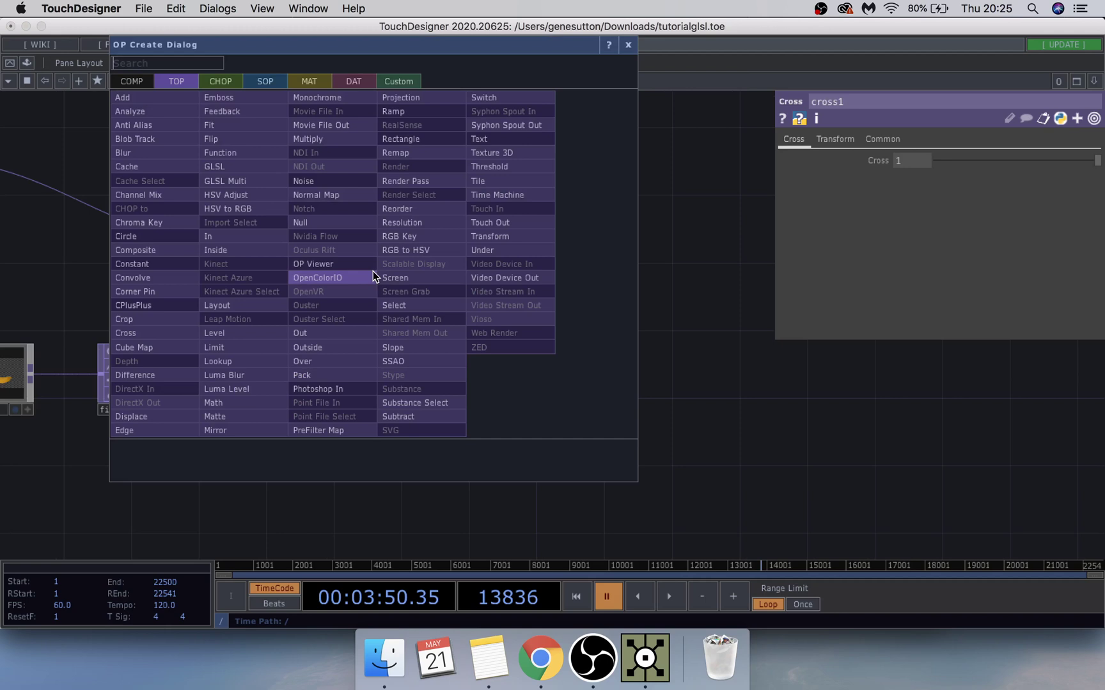
pyautogui.click(299, 222)
pyautogui.click(293, 263)
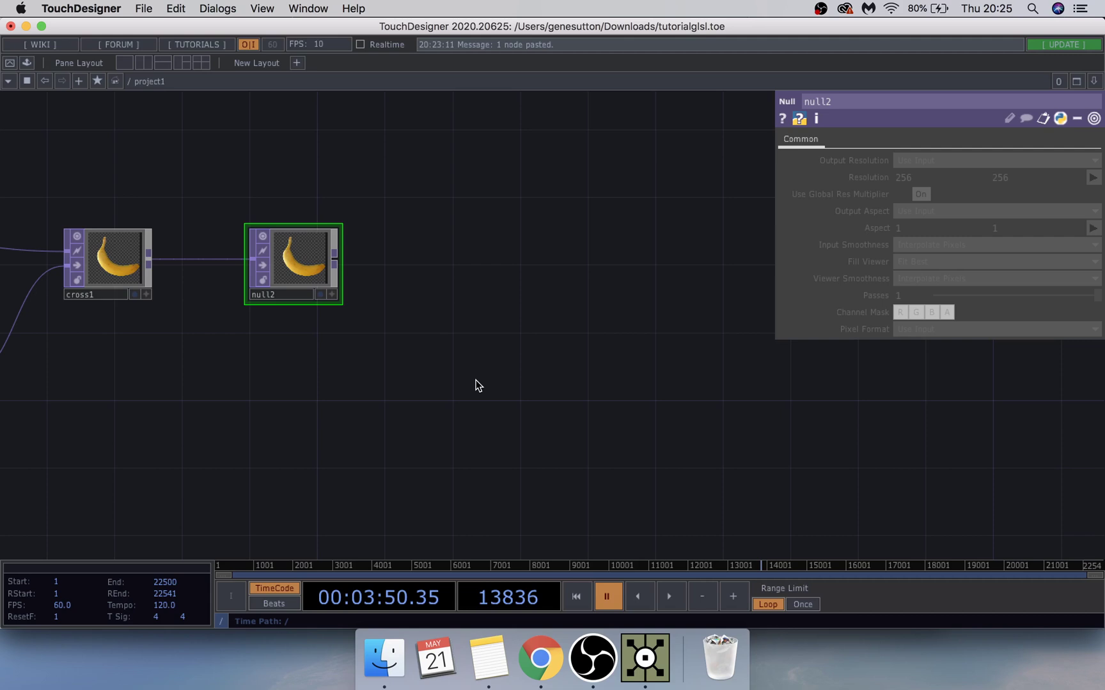
# Step: Add a GLSL TOP fed by null2
pyautogui.moveTo(475, 385); pyautogui.dragTo(577, 392)
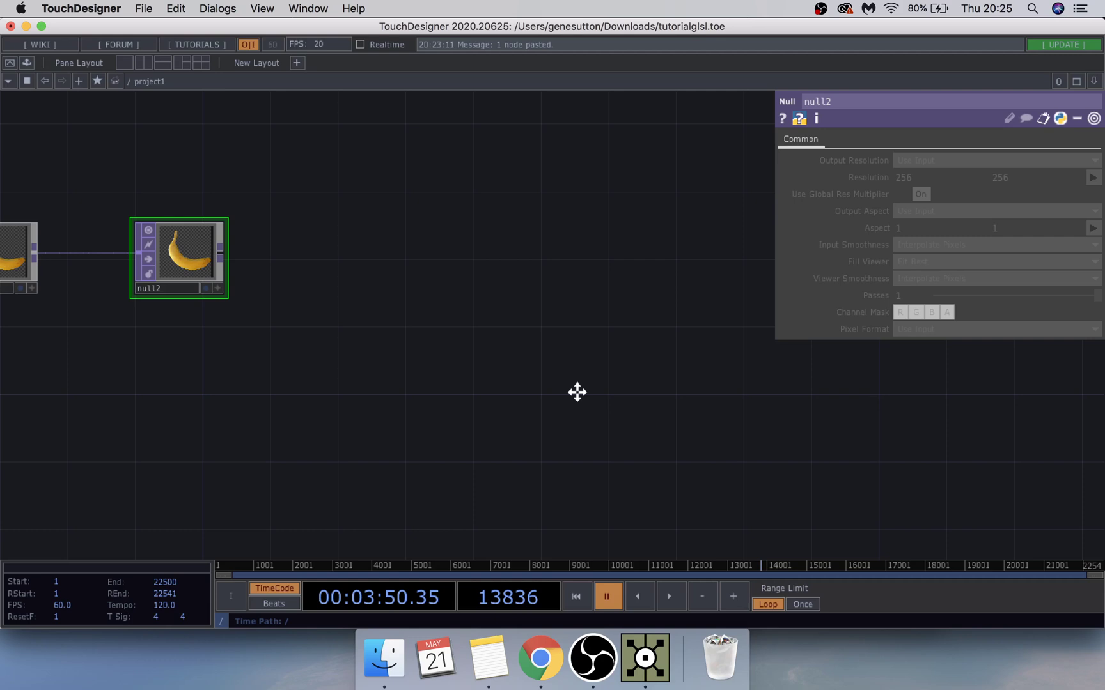
pyautogui.click(576, 391)
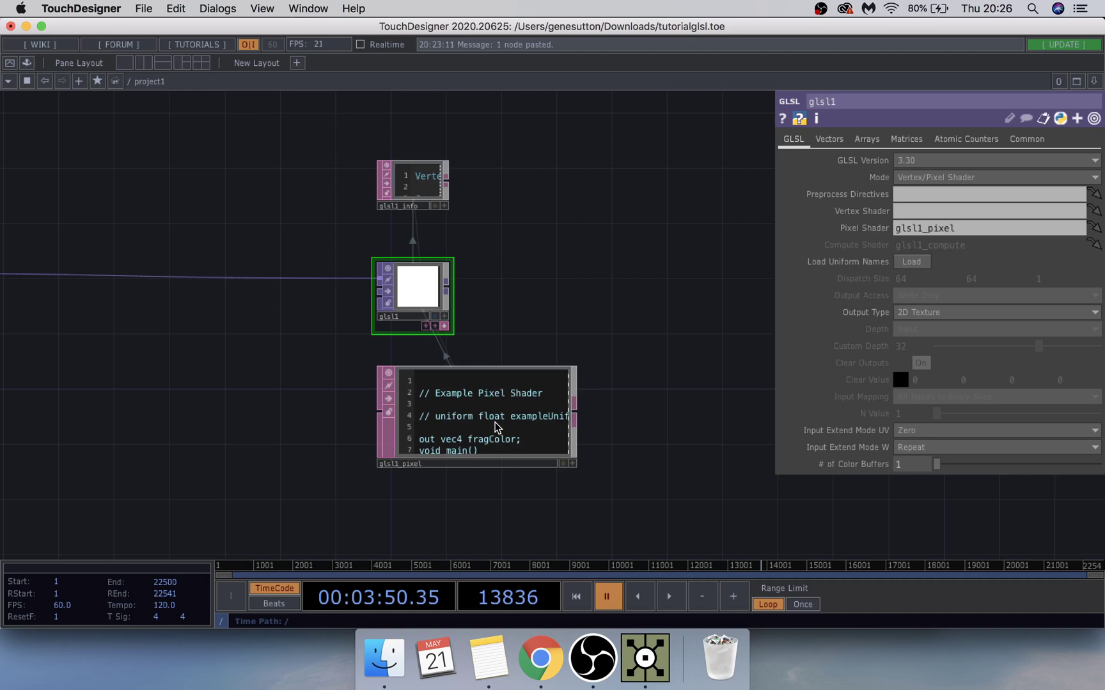
# Step: Replace the code in glsl1_pixel with the full shader code copied from Notes, and branch a Feedback TOP off null2
pyautogui.click(538, 664)
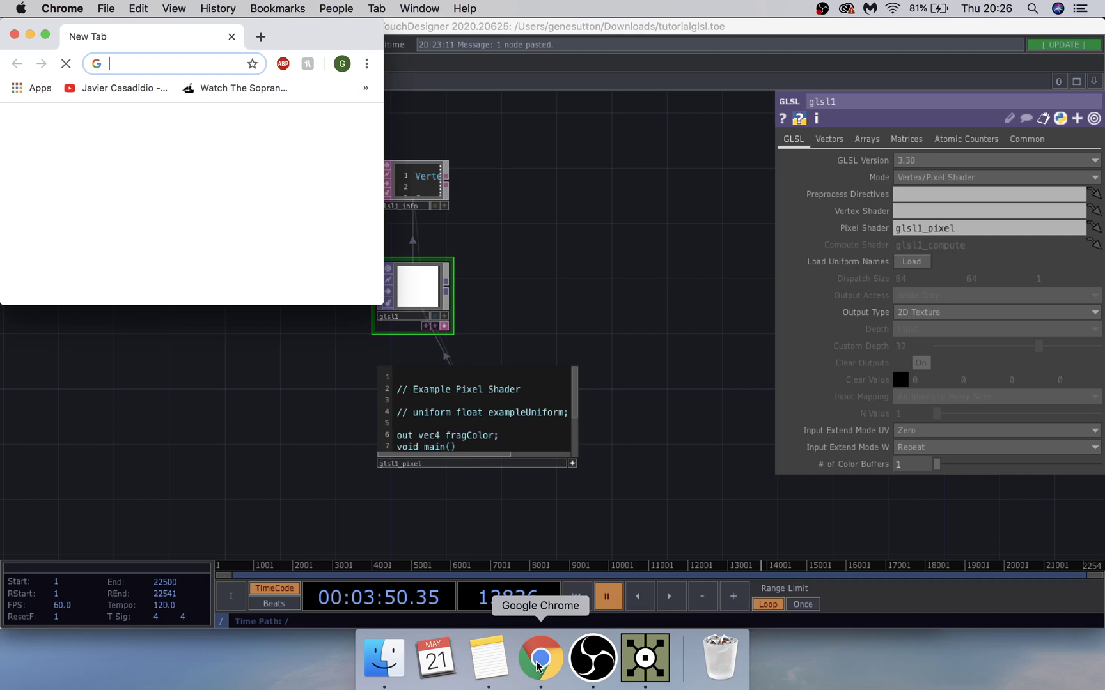
pyautogui.click(488, 659)
pyautogui.press('super+a')
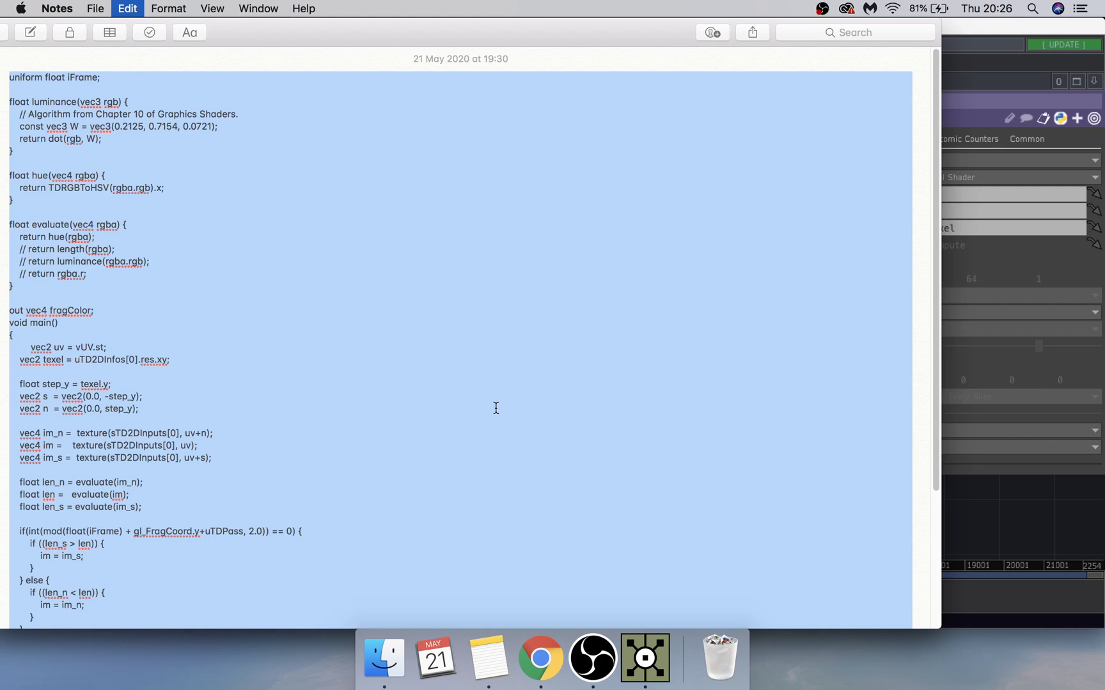
pyautogui.press('super+Tab')
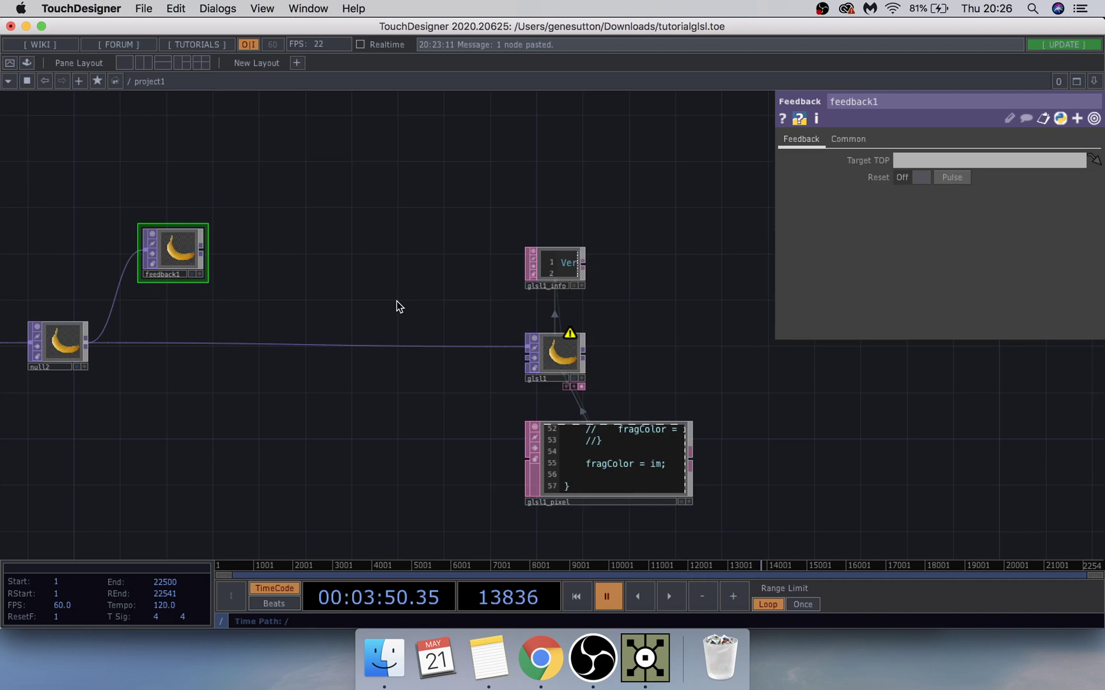
# Step: Add a Null TOP named bg after glsl1 and set it as the Target TOP of feedback1
pyautogui.press('Tab')
pyautogui.write('nu')
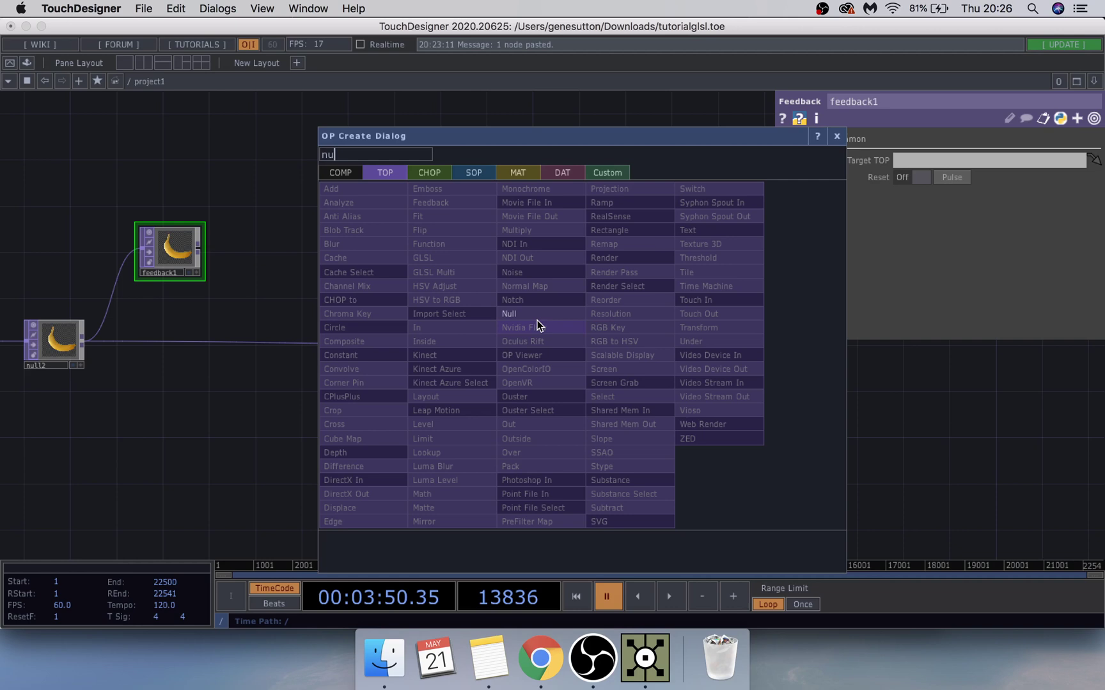
pyautogui.press('Return')
pyautogui.click(765, 373)
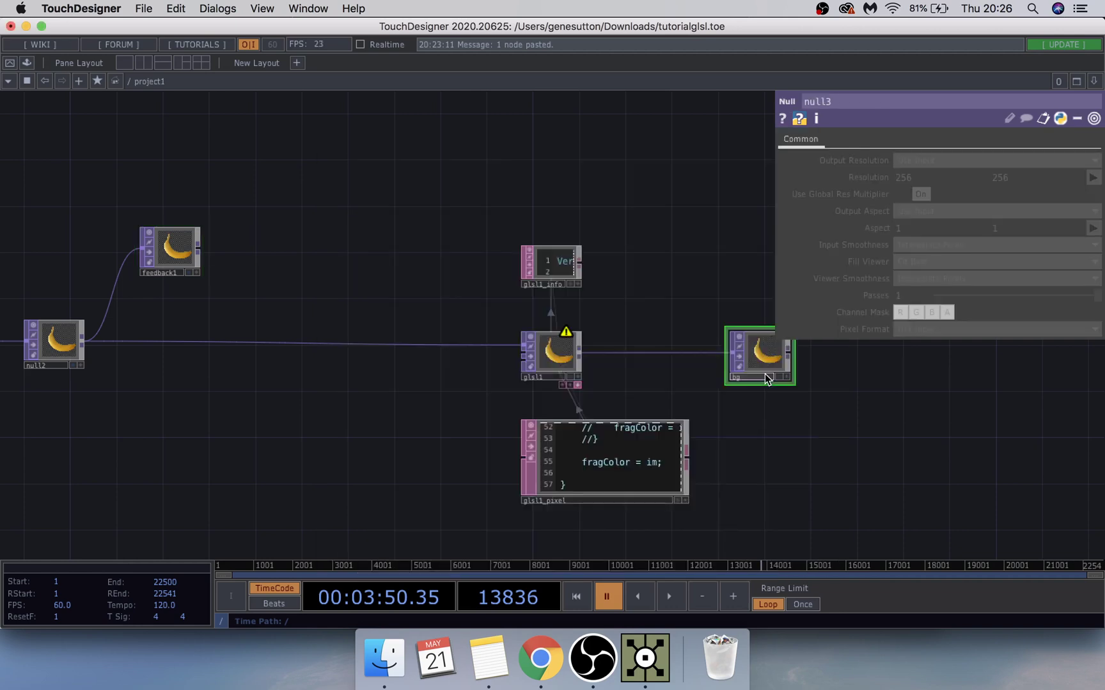
pyautogui.press('Return')
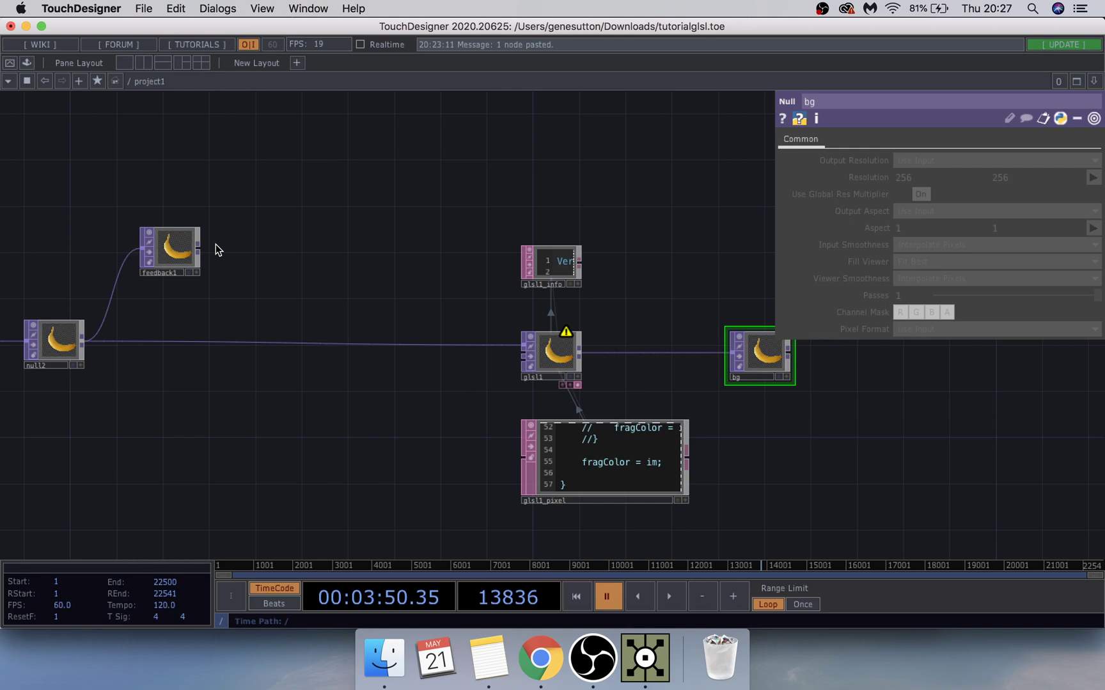
pyautogui.click(191, 251)
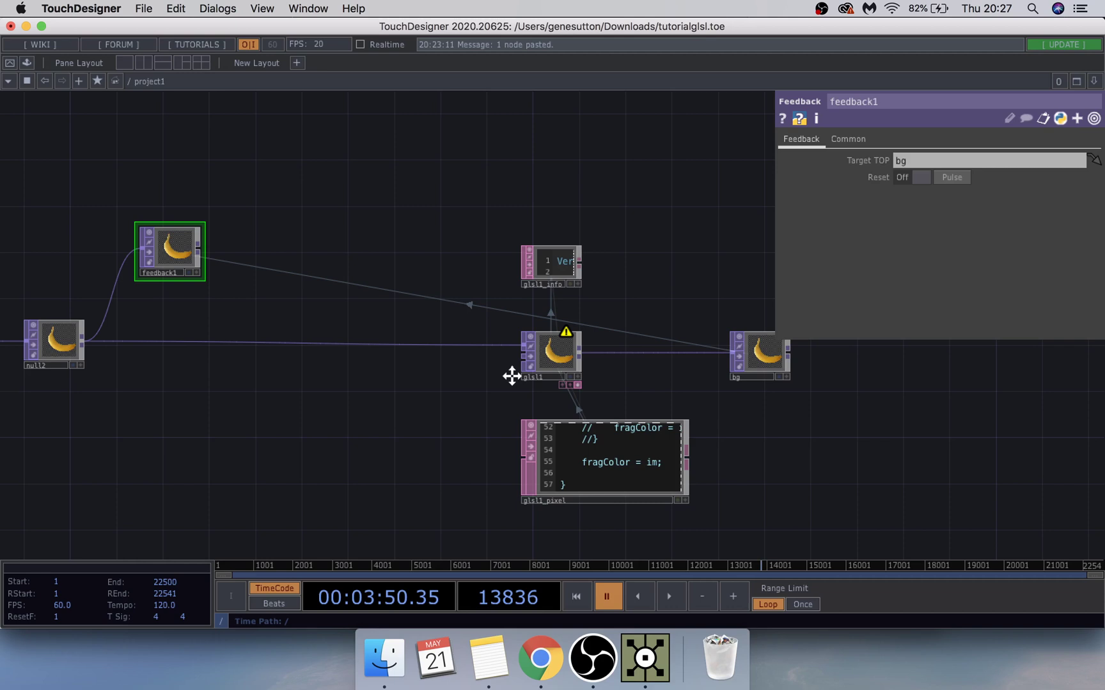
# Step: Add a Matte TOP fed by null2 and connect feedback1 to its second input
pyautogui.click(298, 402)
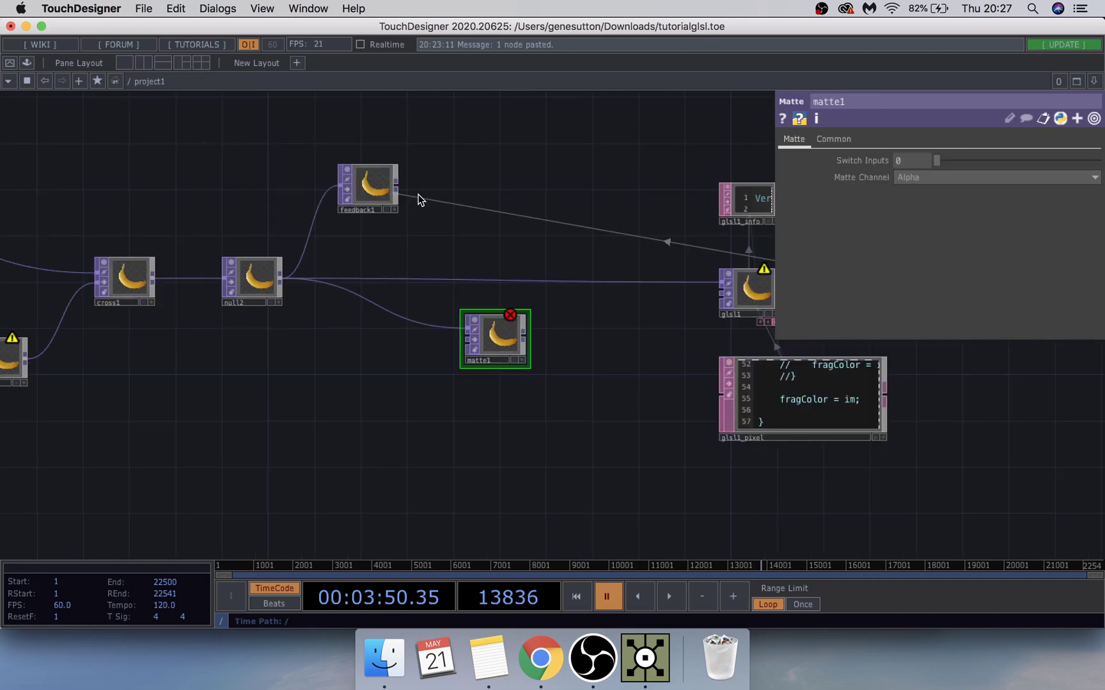
pyautogui.moveTo(397, 186); pyautogui.dragTo(454, 337)
pyautogui.moveTo(454, 338); pyautogui.dragTo(453, 338)
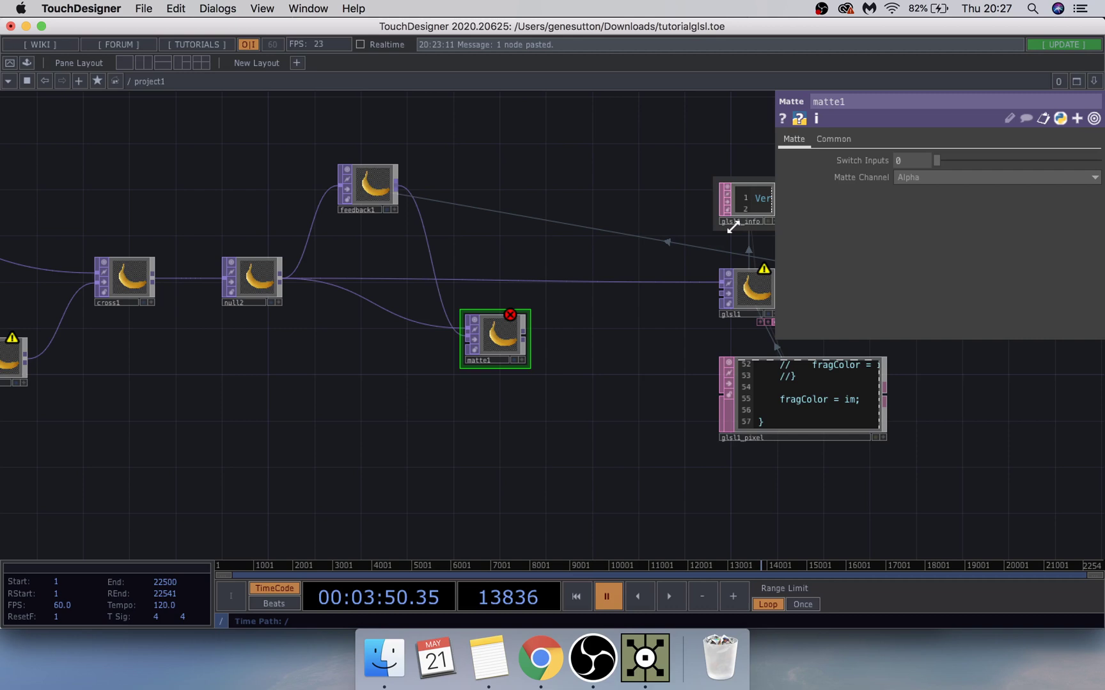
# Step: Add a Noise TOP with Seed 2667, Period 4, Harmonics 0, Harmonic Spread 0, Harmonic Gain 0.248, Exponent 0 and Amplitude 2, and open its Common parameters
pyautogui.moveTo(937, 161); pyautogui.dragTo(948, 185)
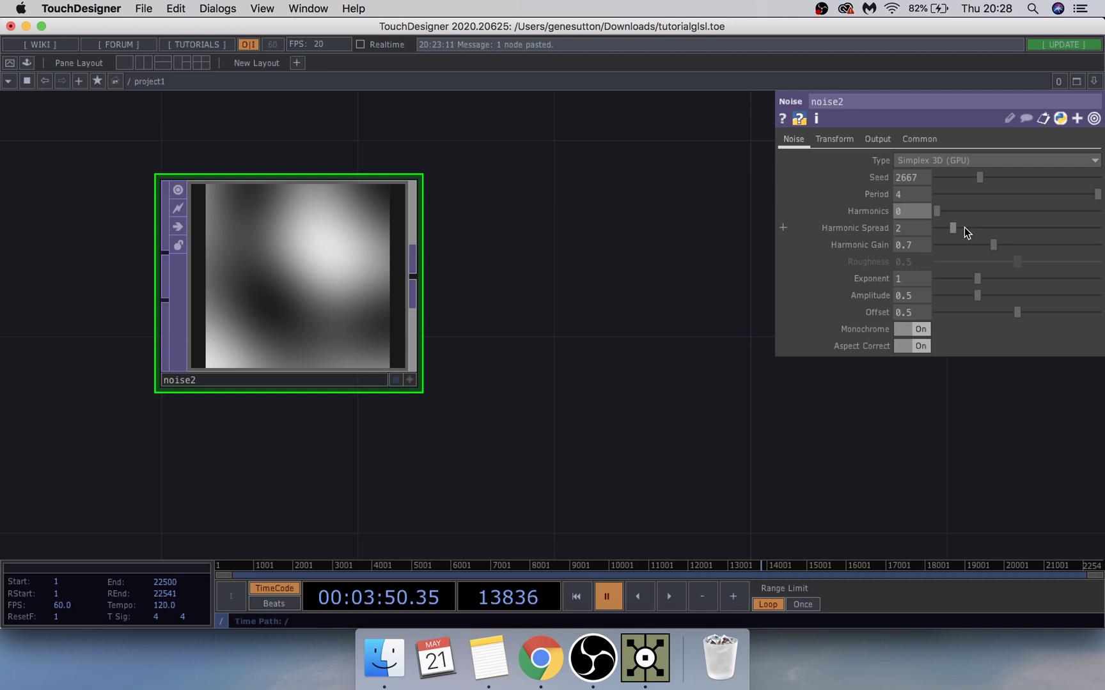
pyautogui.moveTo(964, 226); pyautogui.dragTo(833, 248)
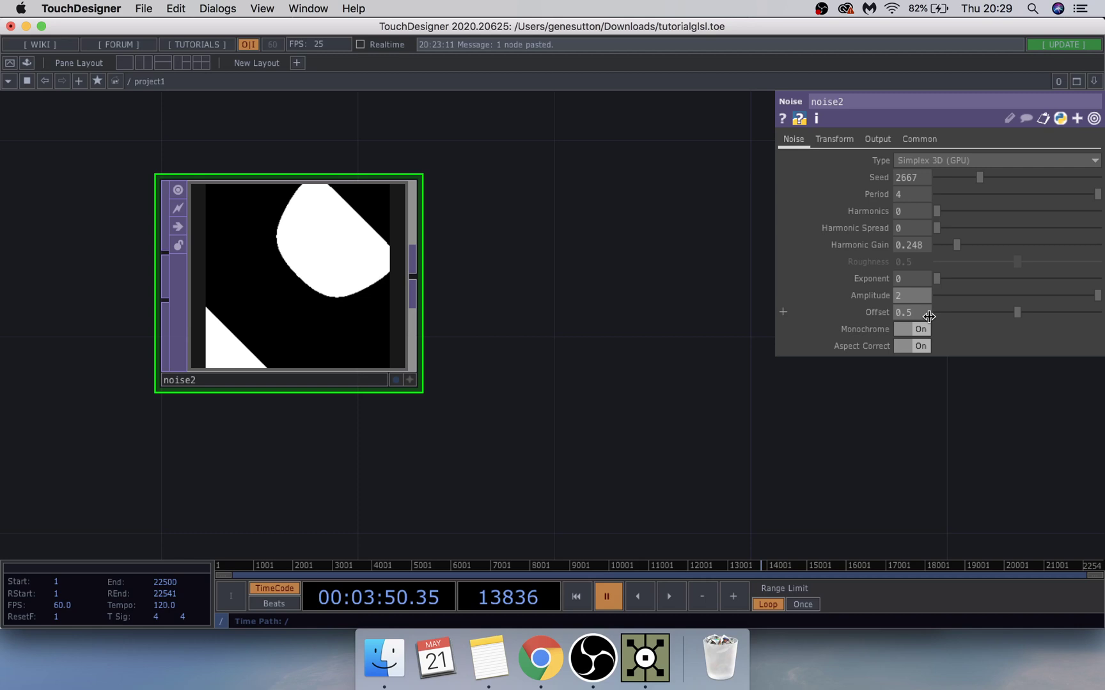
pyautogui.click(919, 139)
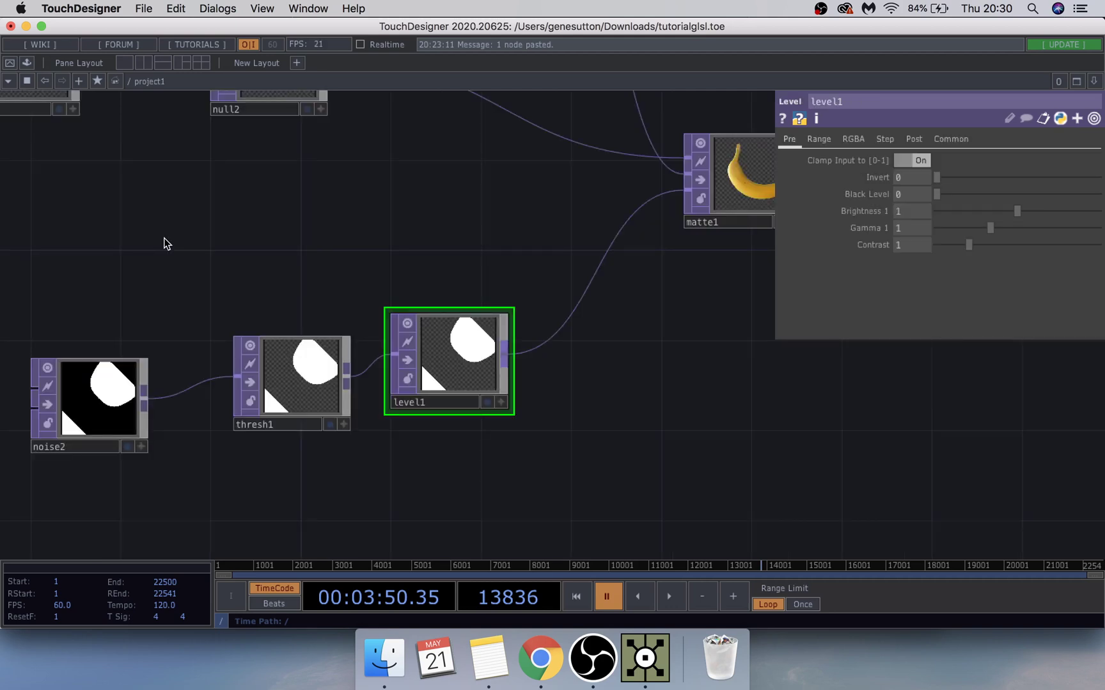
# Step: Add a Constant CHOP with a channel named Recovery set to 1, and drive level1's Brightness 1 from it through a Null CHOP
pyautogui.click(164, 238)
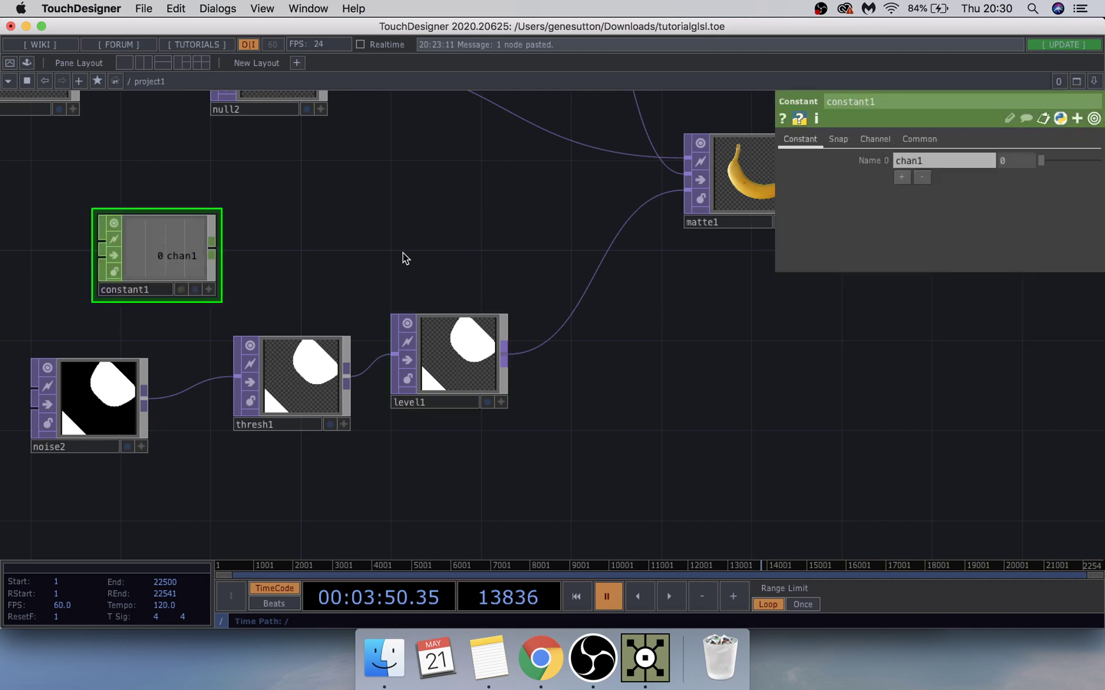
pyautogui.write('Recovery')
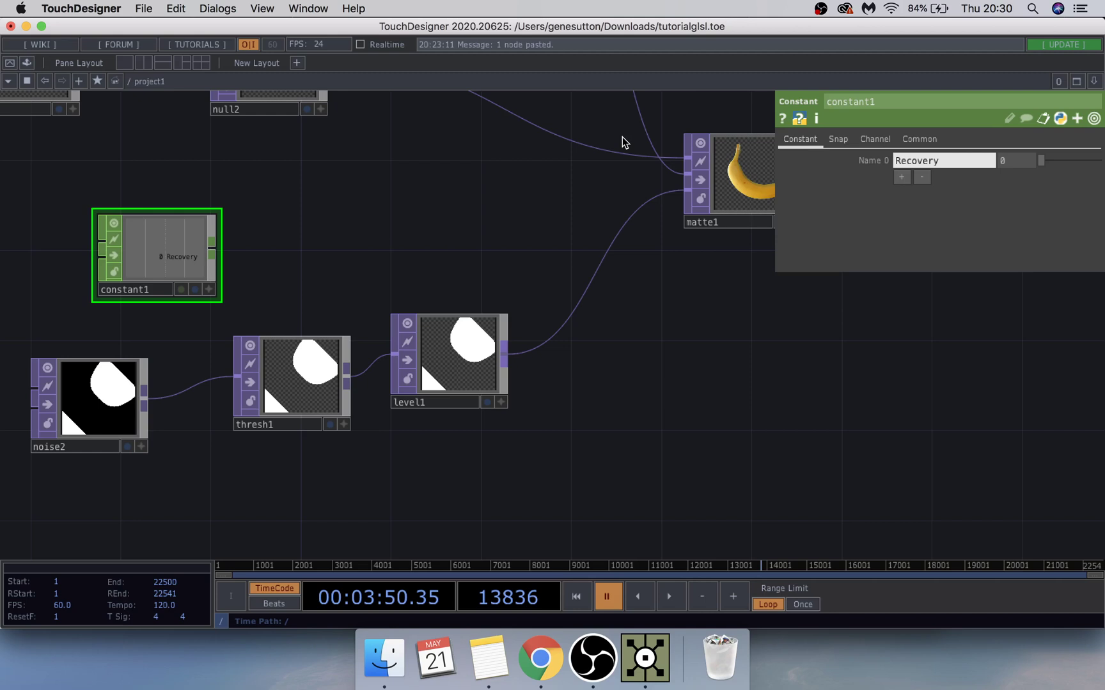
pyautogui.press('Tab')
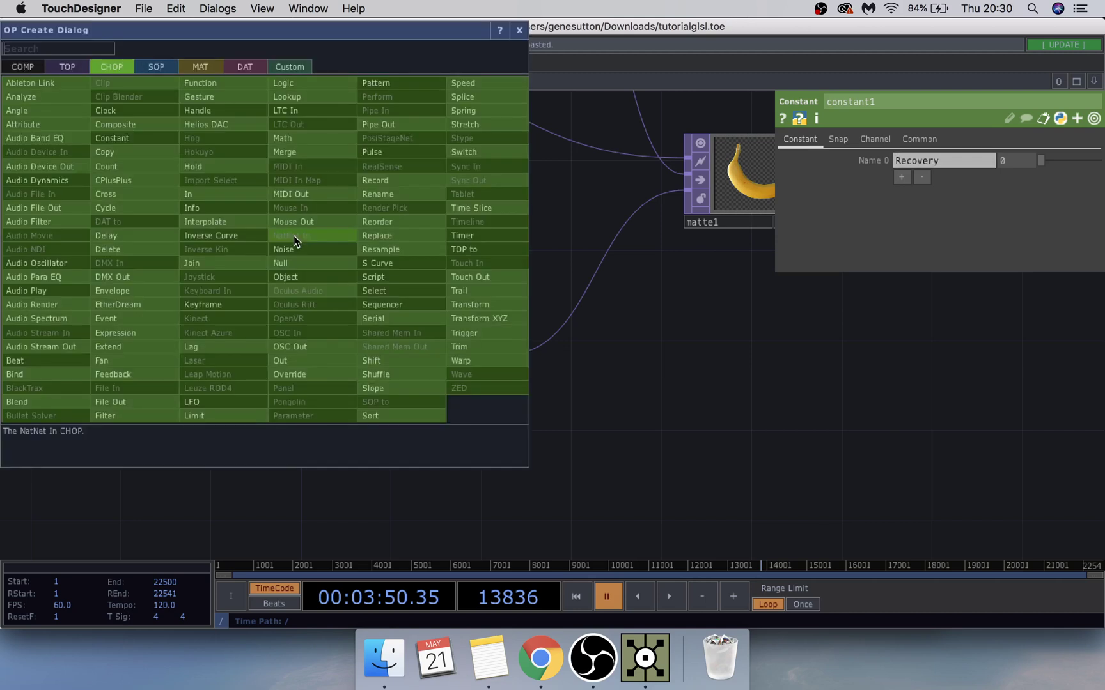
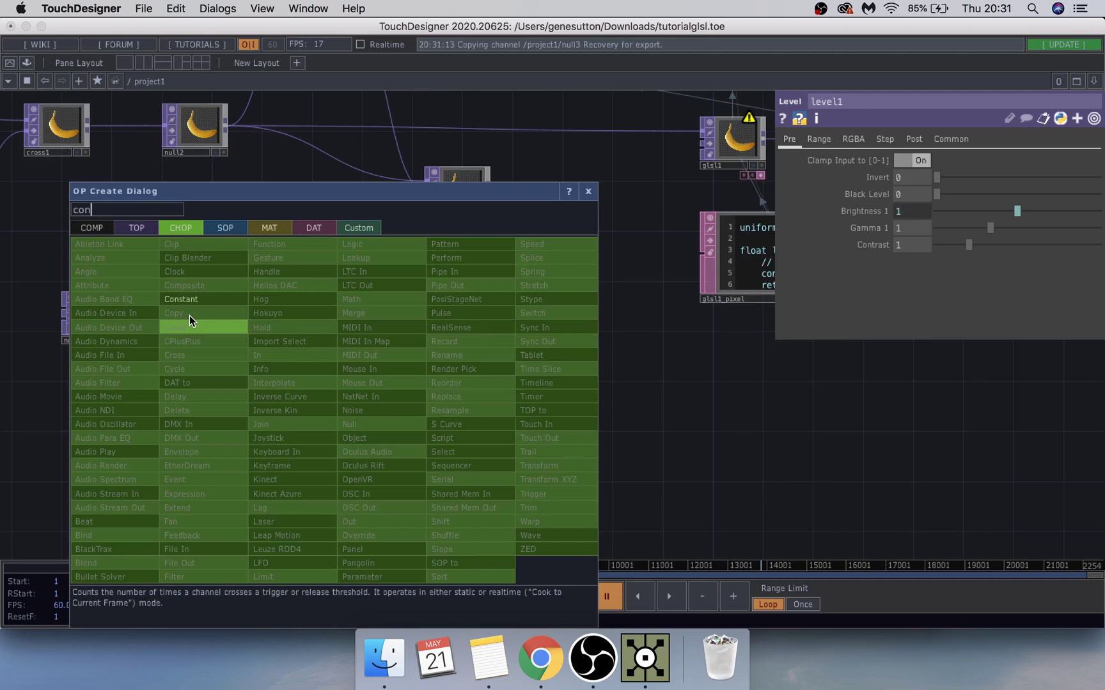
# Step: Add a second Constant CHOP below level1 with a channel named numPasses set to 3, and feed it into a Null CHOP
pyautogui.press('Return')
pyautogui.click(369, 422)
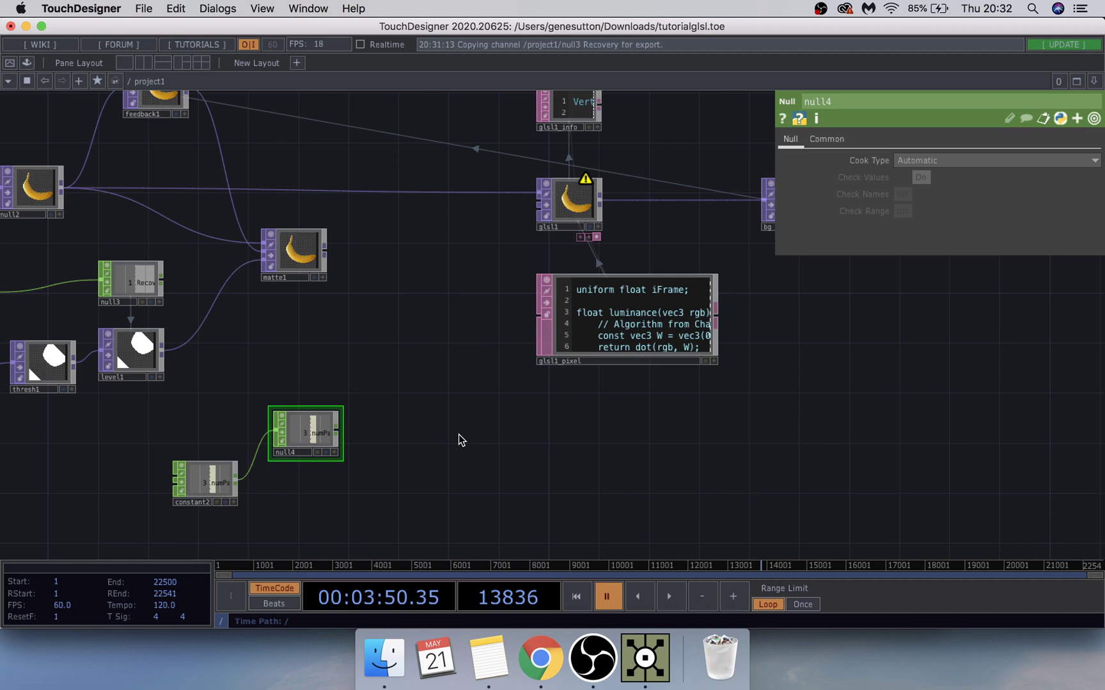
# Step: Connect matte1 to glsl1 and link glsl1's Passes to the numPasses channel of null4 as a CHOP reference
pyautogui.hscroll(3, 458, 440)
pyautogui.click(529, 227)
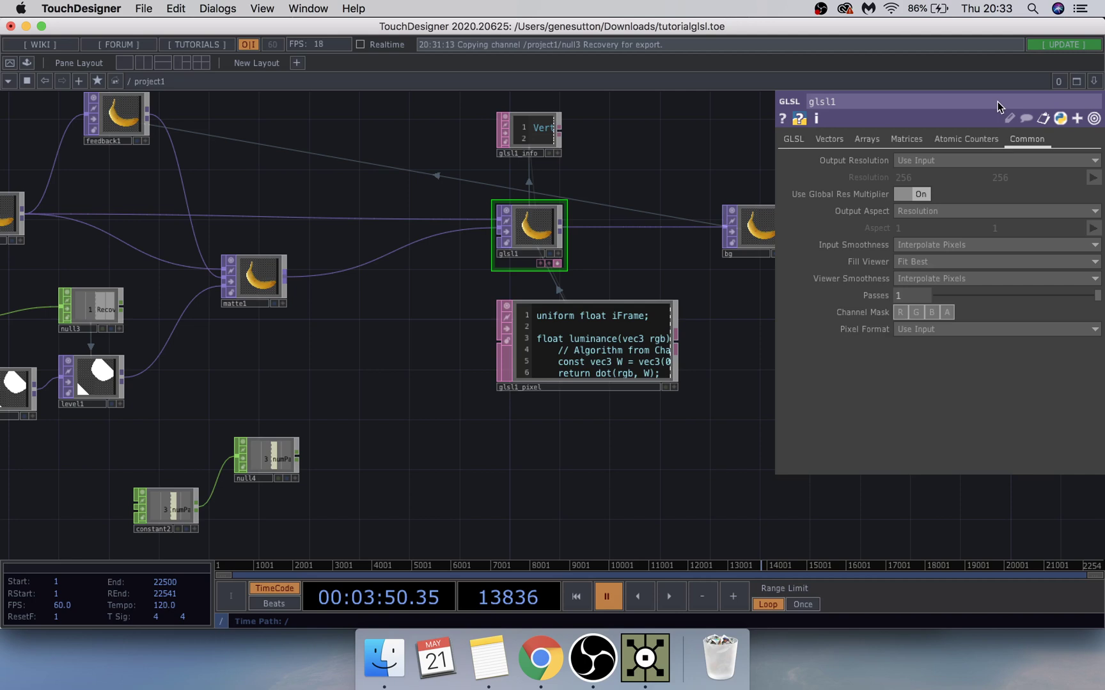
pyautogui.moveTo(271, 459); pyautogui.dragTo(882, 291)
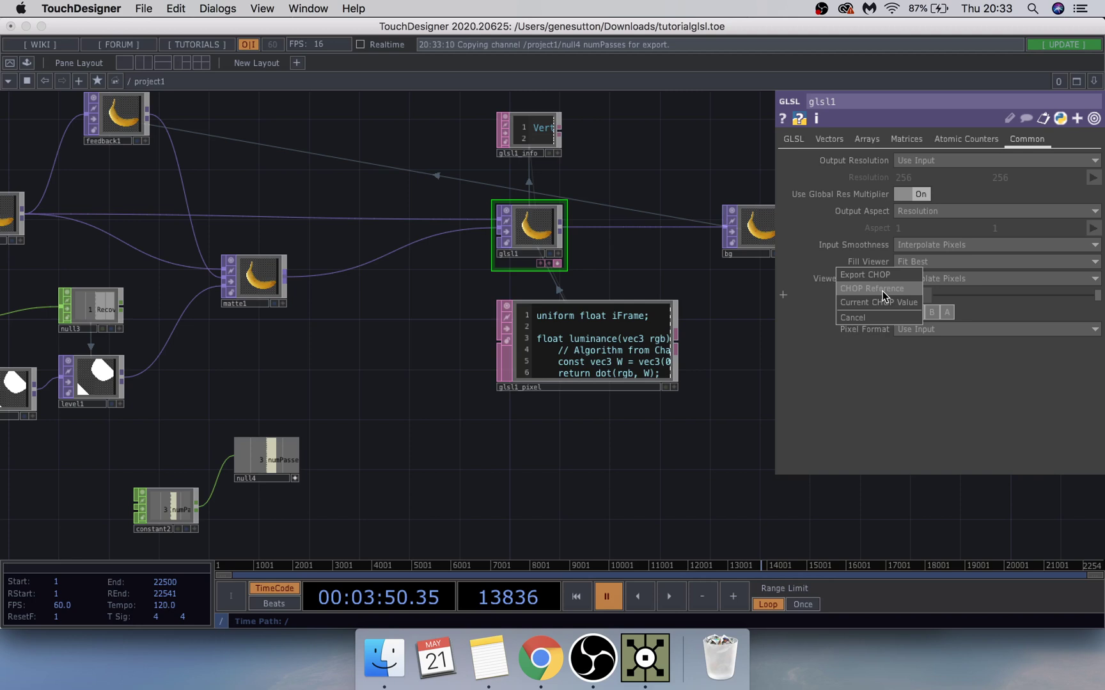
pyautogui.click(882, 289)
pyautogui.press('h')
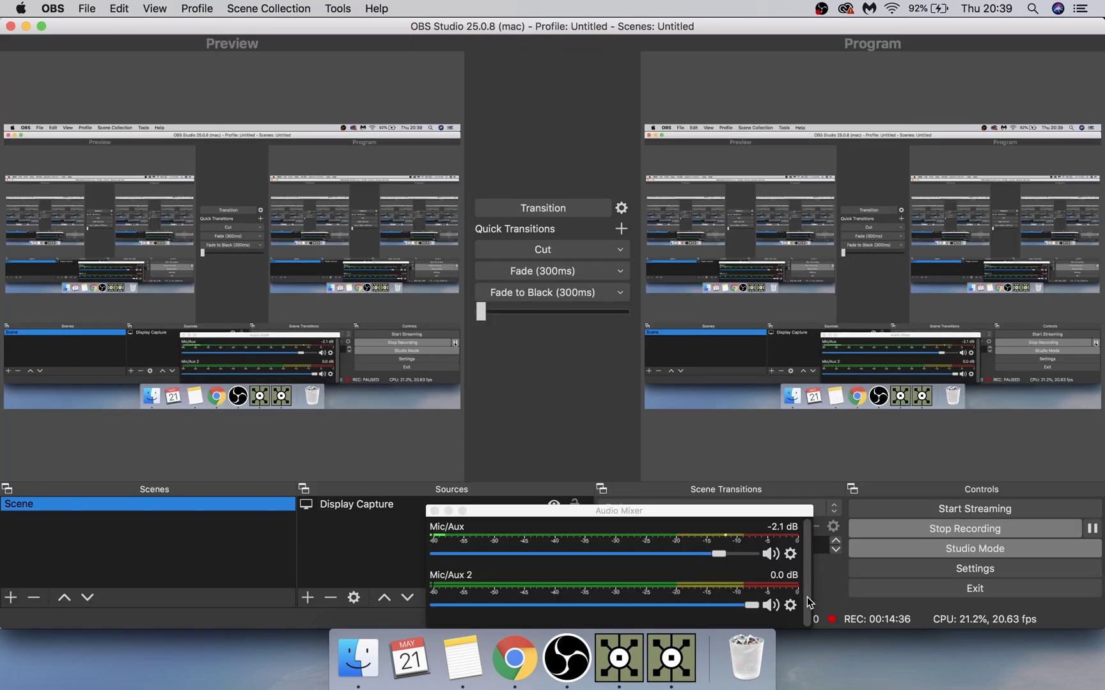
# Step: Switch back to TouchDesigner and examine the network from the movie inputs to the audio analysis chain, including the audiofilein1 parameters
pyautogui.click(638, 657)
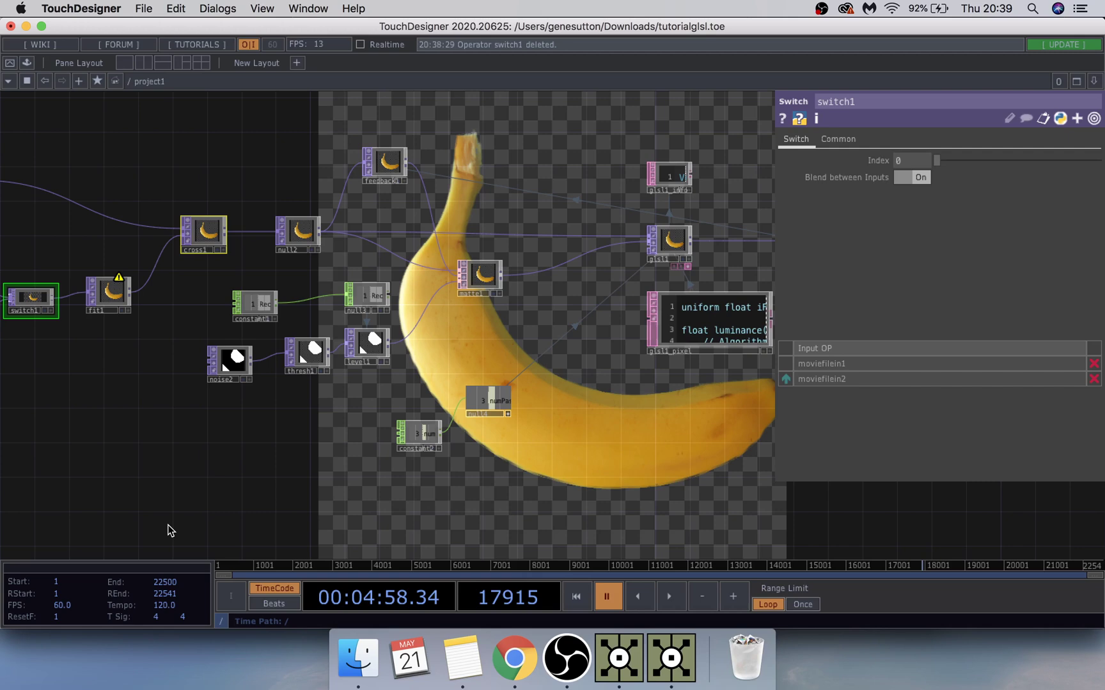
pyautogui.hscroll(-6, 170, 531)
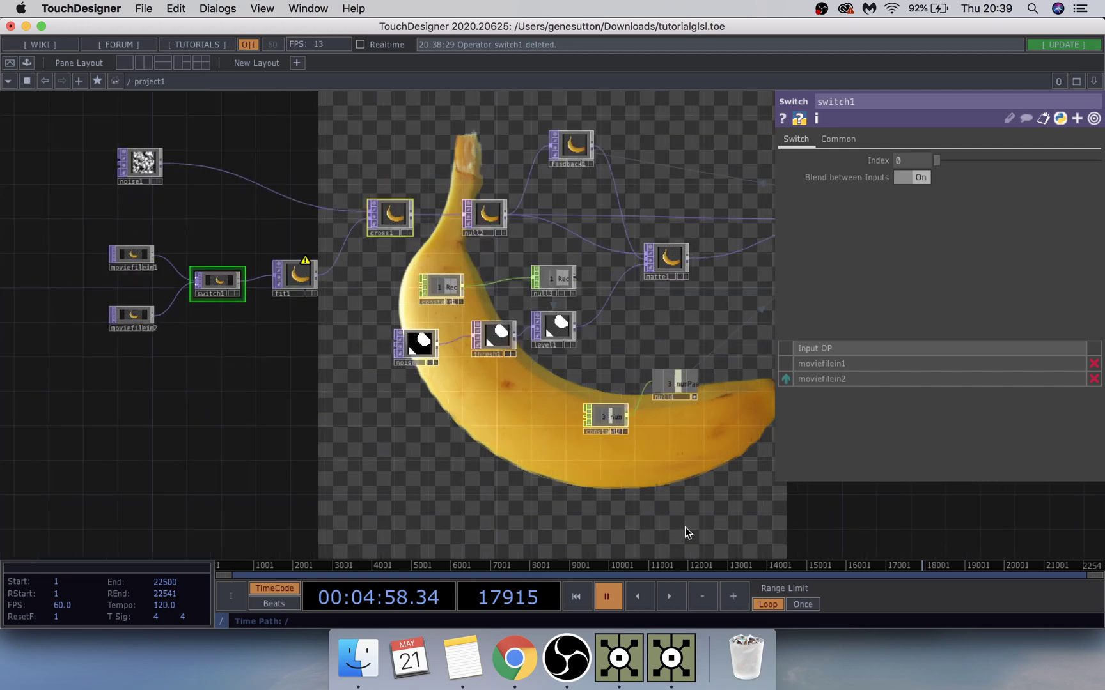
pyautogui.scroll(-8, 684, 527)
pyautogui.hscroll(8, 685, 527)
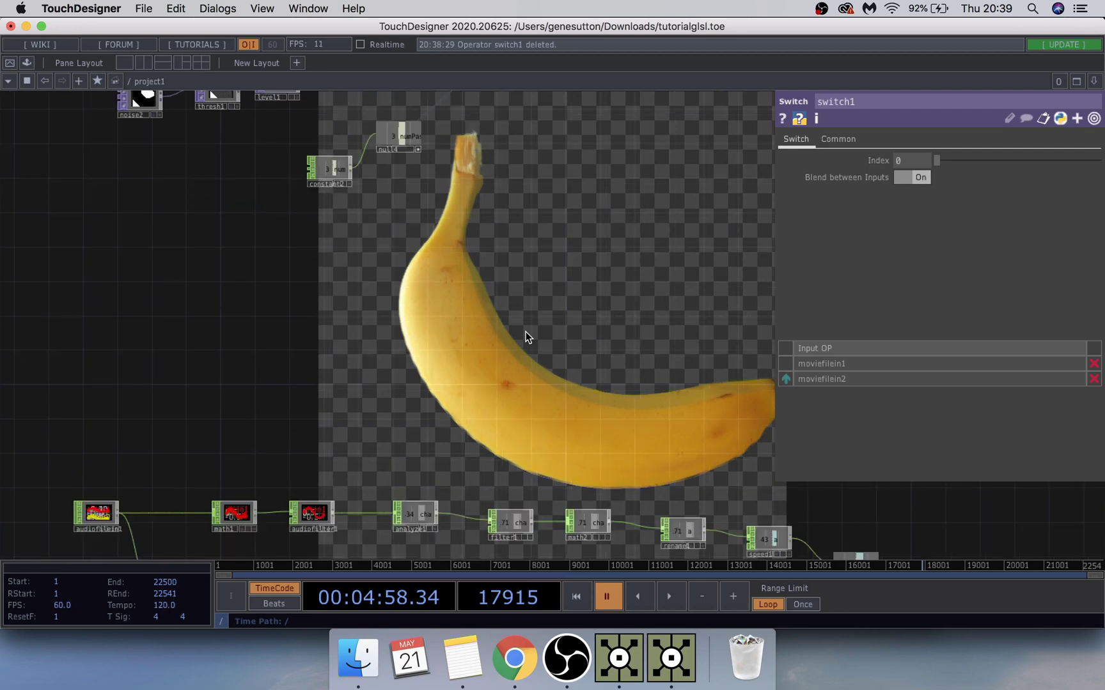
pyautogui.scroll(-5, 527, 337)
pyautogui.hscroll(10, 661, 300)
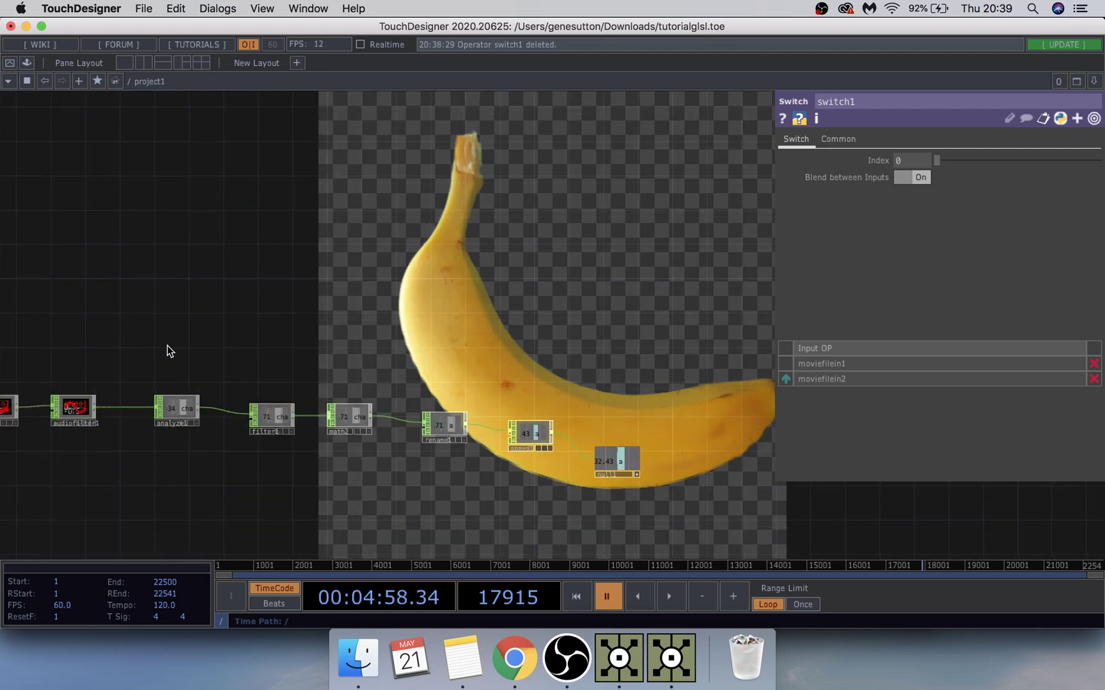
pyautogui.hscroll(-10, 167, 346)
pyautogui.scroll(-1, 167, 346)
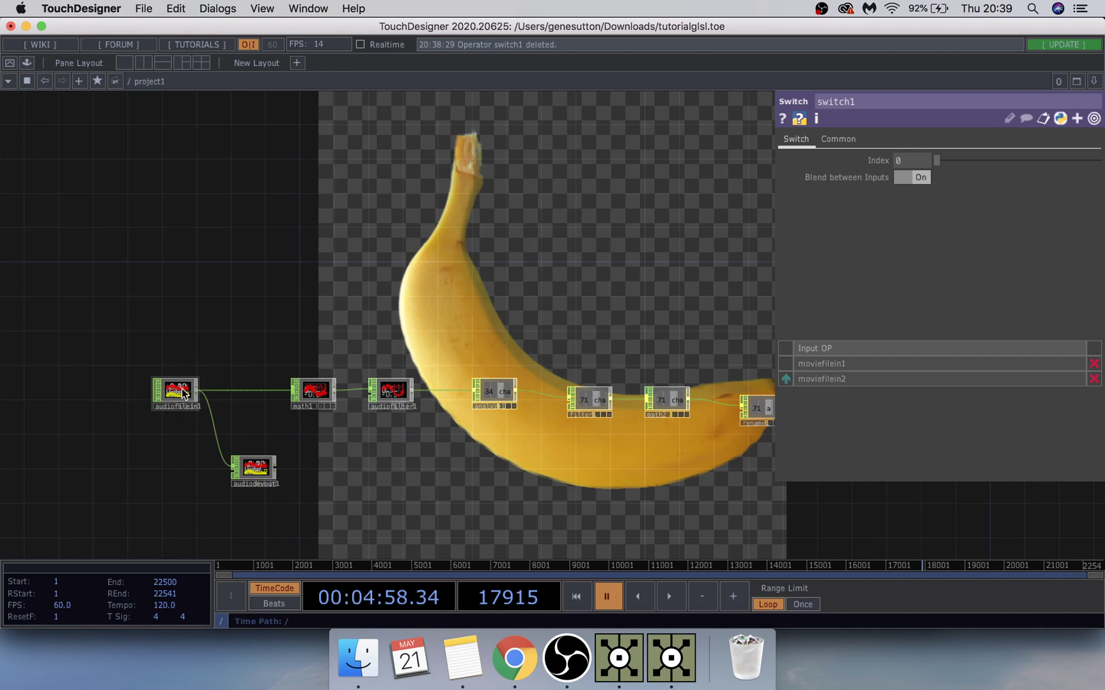
pyautogui.click(183, 394)
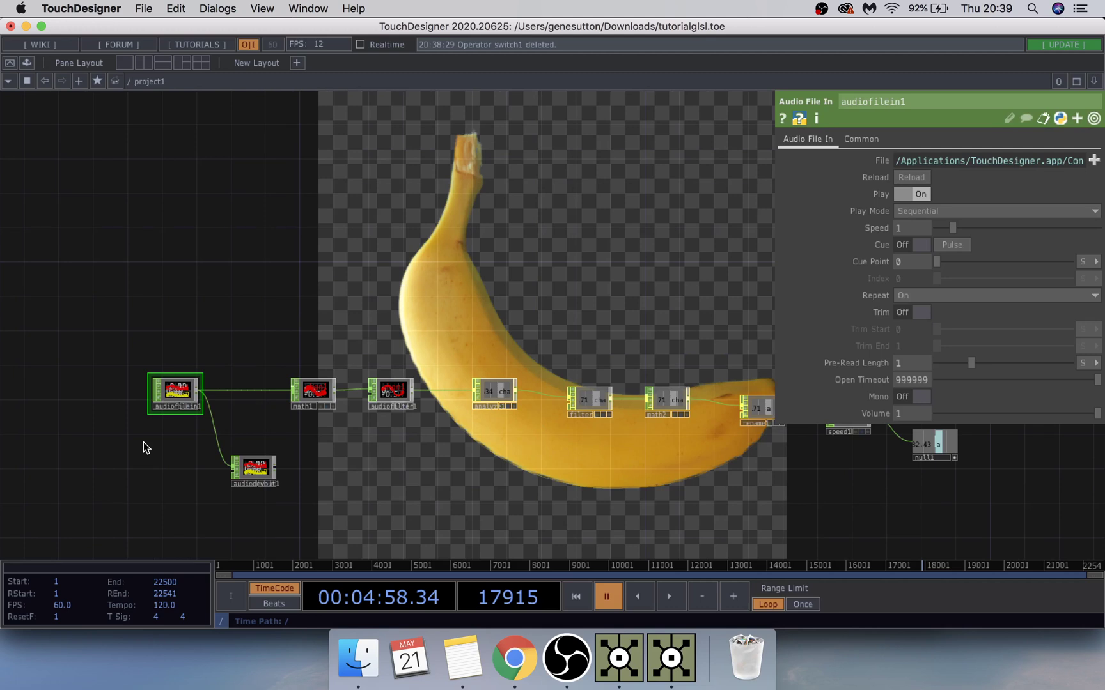
pyautogui.hscroll(5, 143, 442)
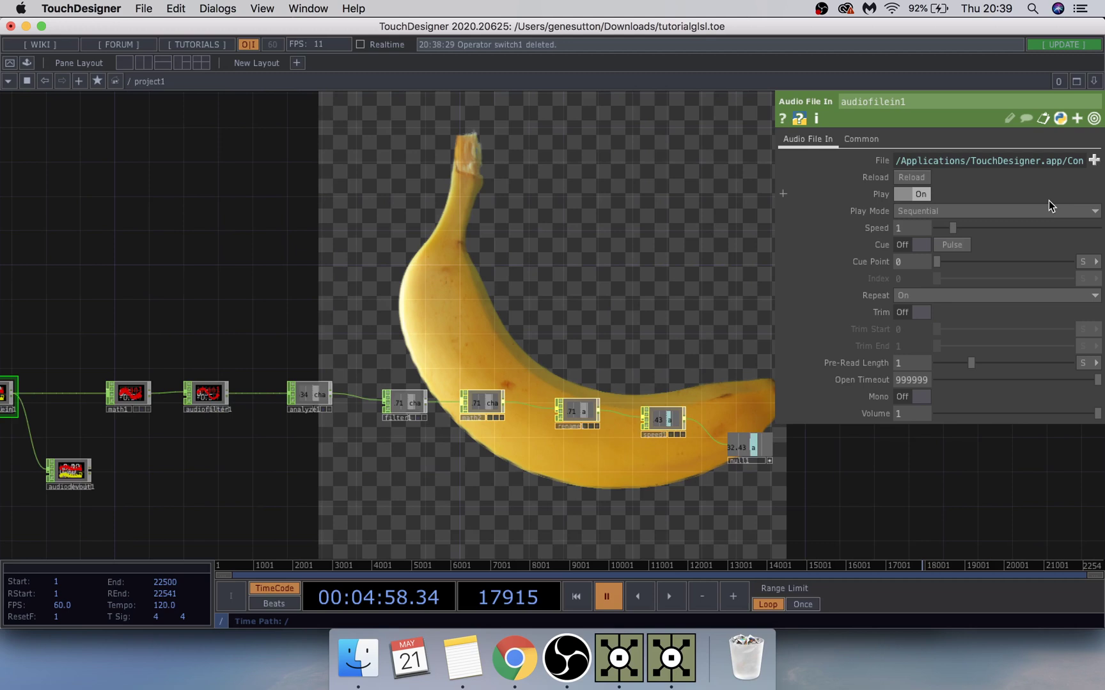
pyautogui.hscroll(3, 634, 456)
# Step: Link the Z Translate in noise2's Transform parameters to channel a of null1 at the end of the audio chain
pyautogui.hscroll(1, 635, 456)
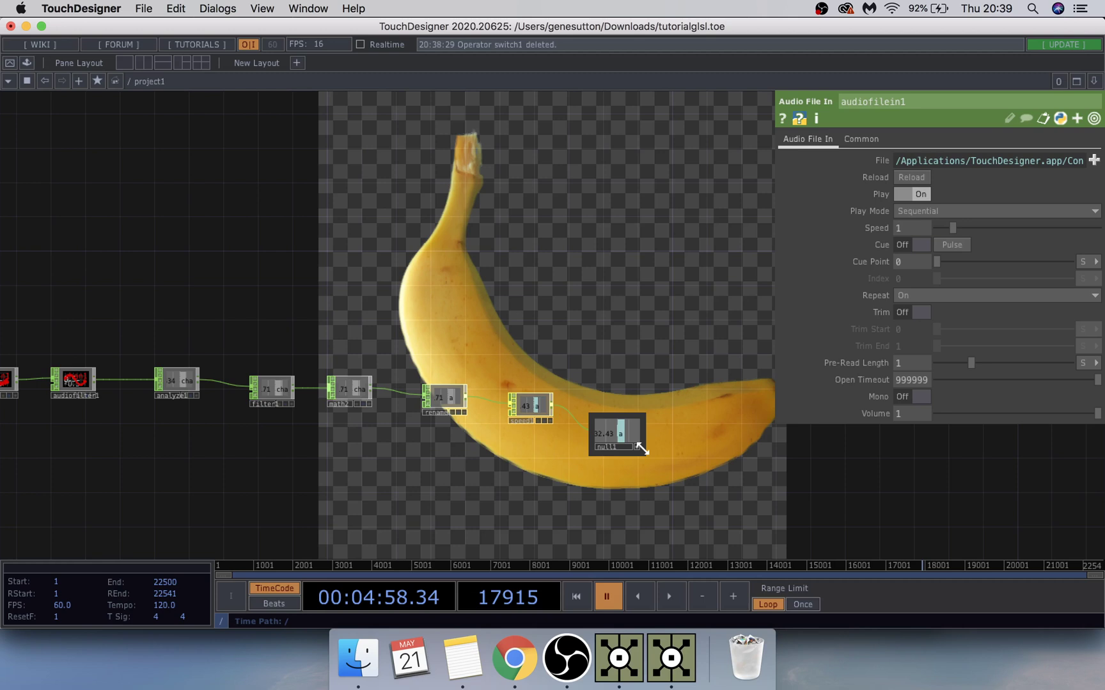
pyautogui.scroll(5, 641, 449)
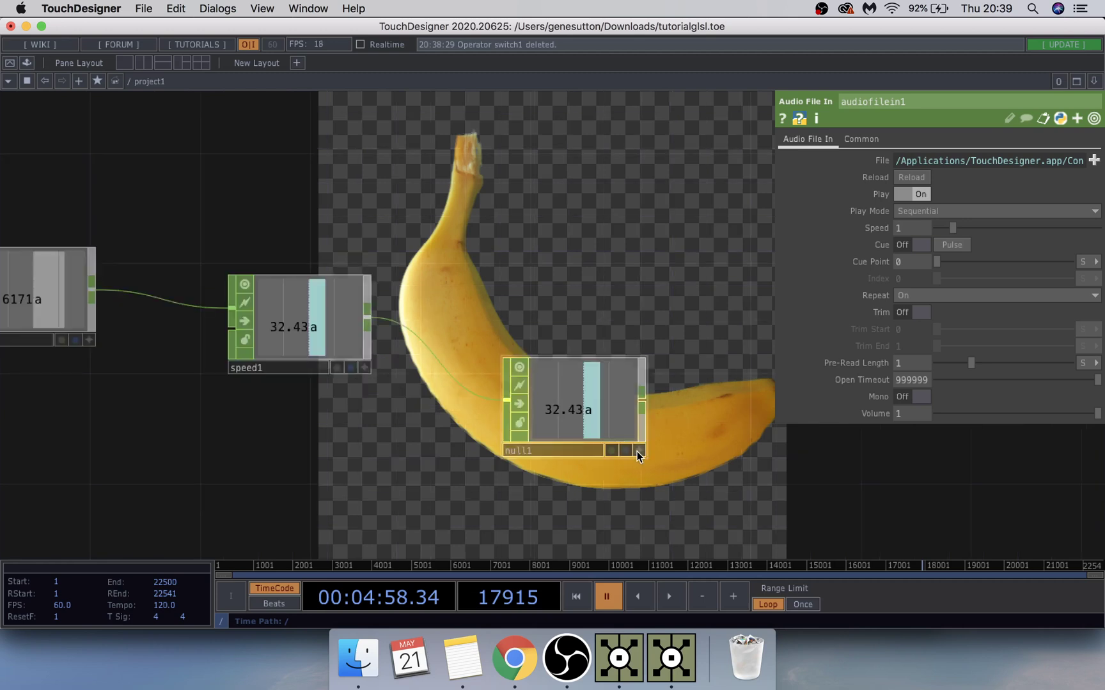
pyautogui.scroll(-2, 637, 452)
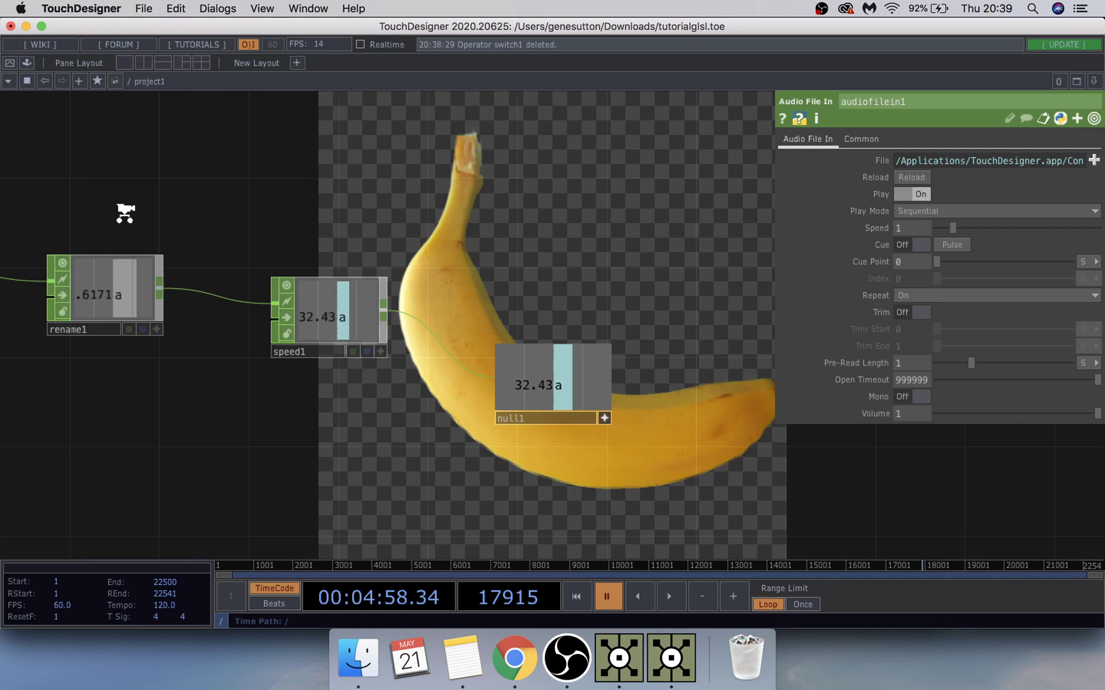
pyautogui.press('h')
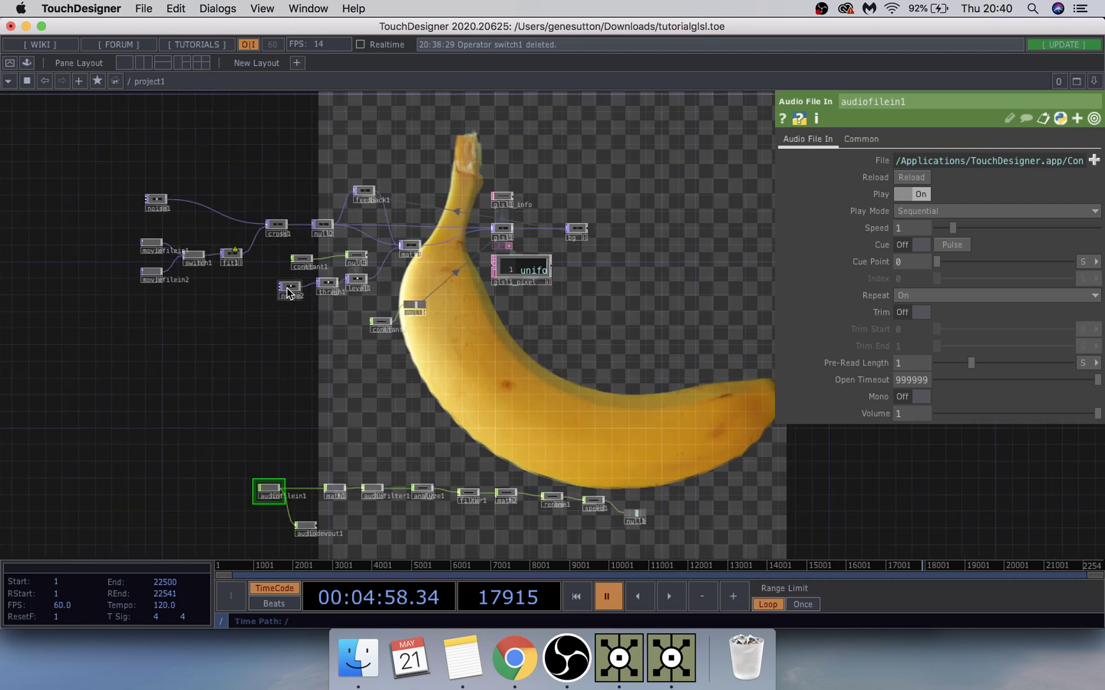
pyautogui.click(289, 289)
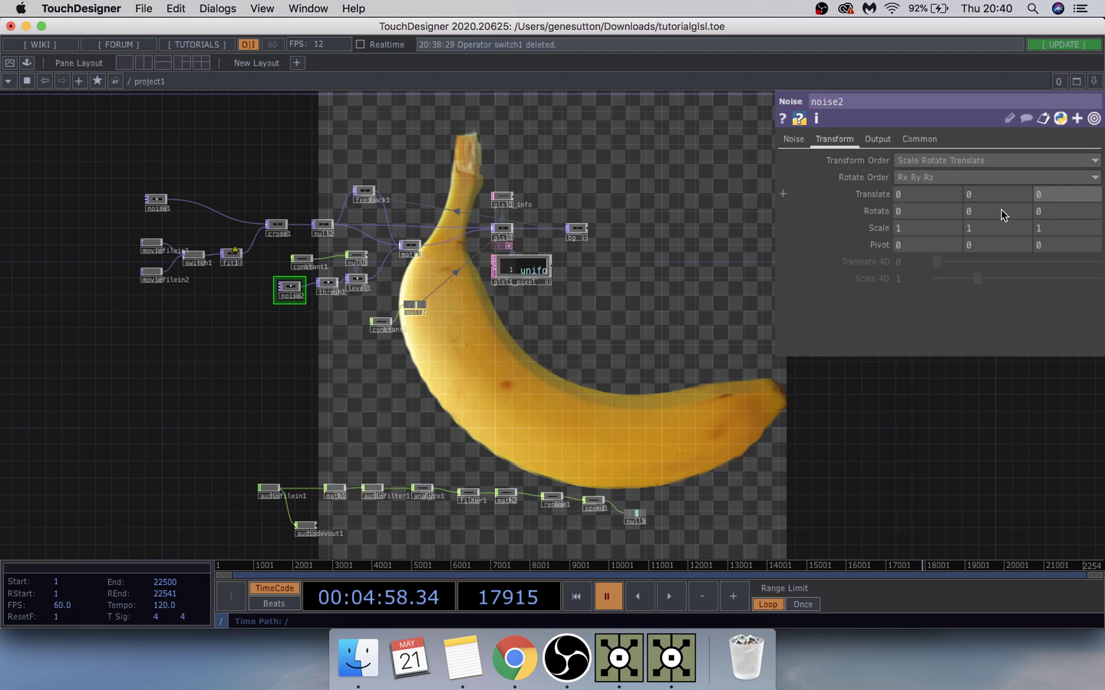
pyautogui.scroll(3, 271, 220)
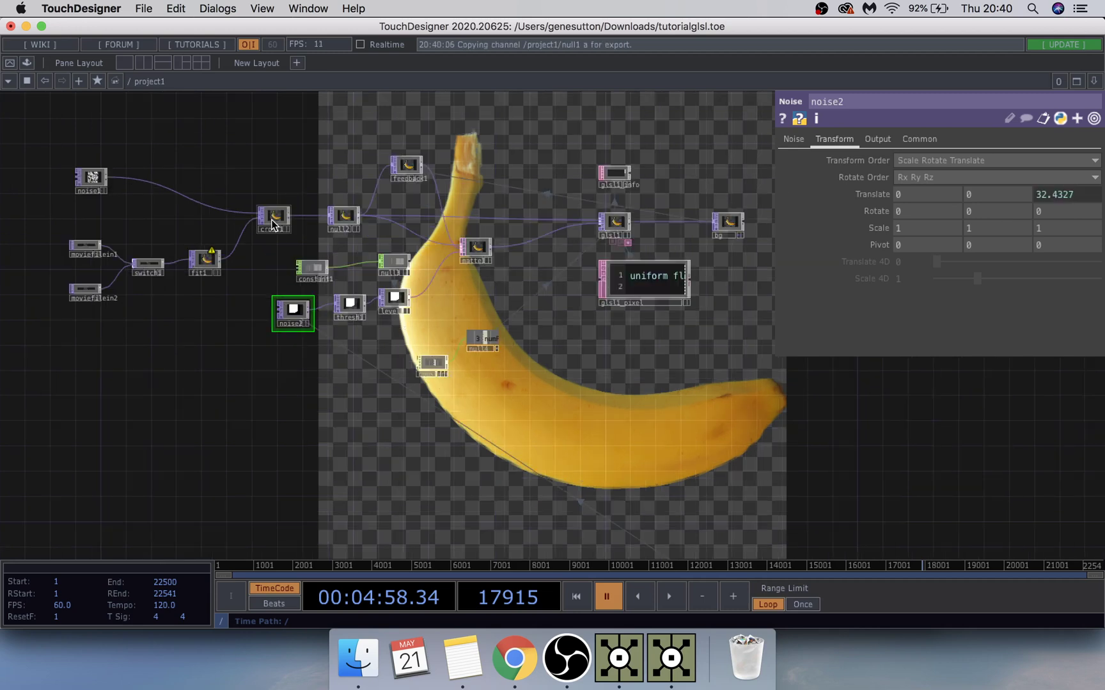
# Step: Rewire glsl1 so that matte1 feeds its first input and null2 feeds its second input
pyautogui.scroll(2, 350, 307)
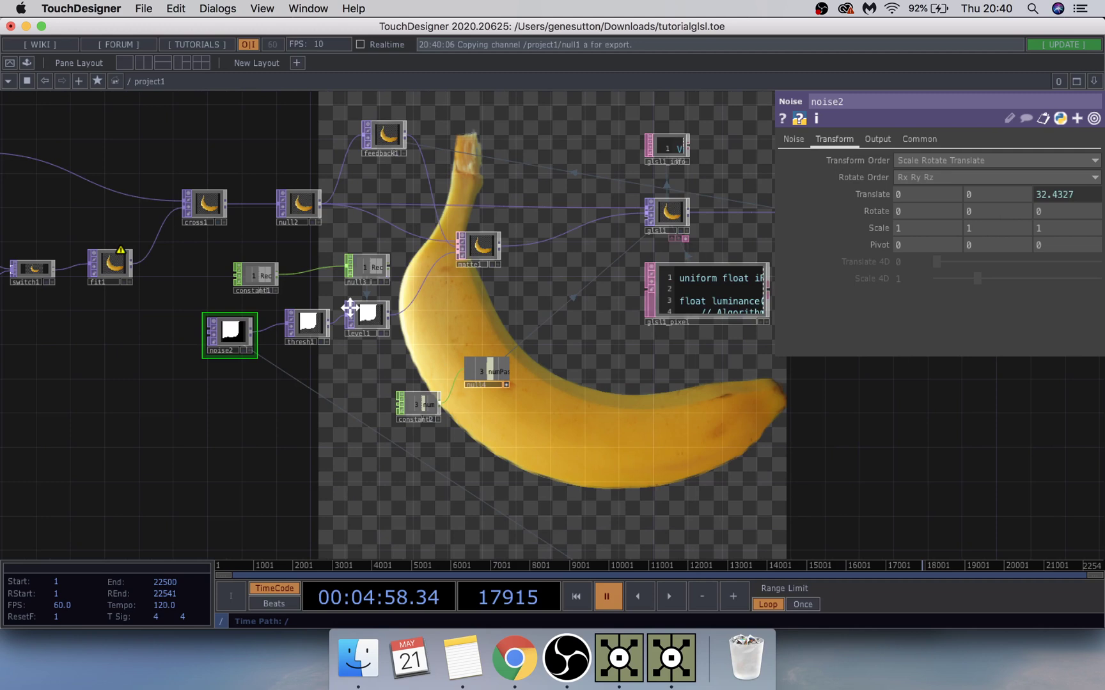
pyautogui.scroll(2, 495, 256)
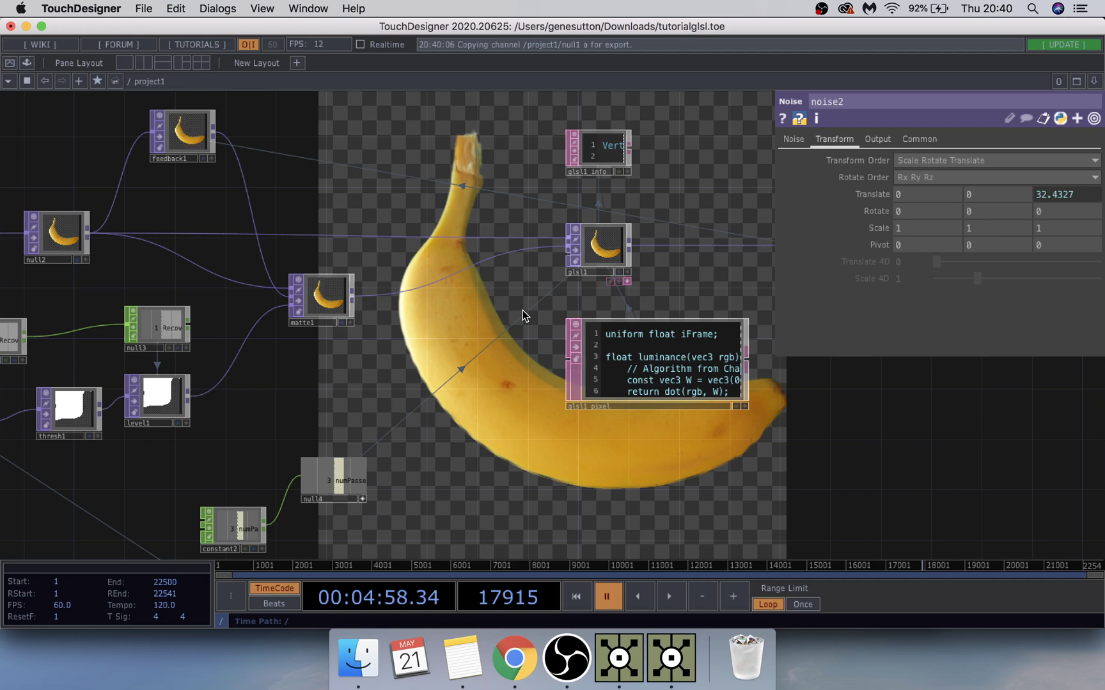
pyautogui.click(466, 234)
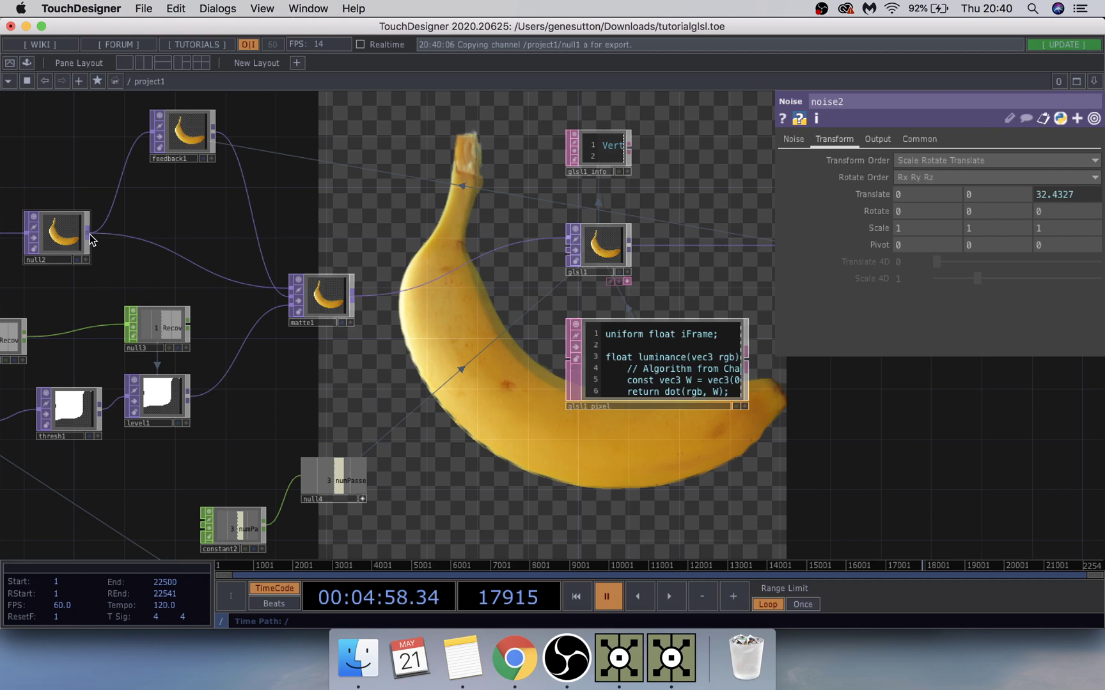
pyautogui.moveTo(89, 234); pyautogui.dragTo(569, 250)
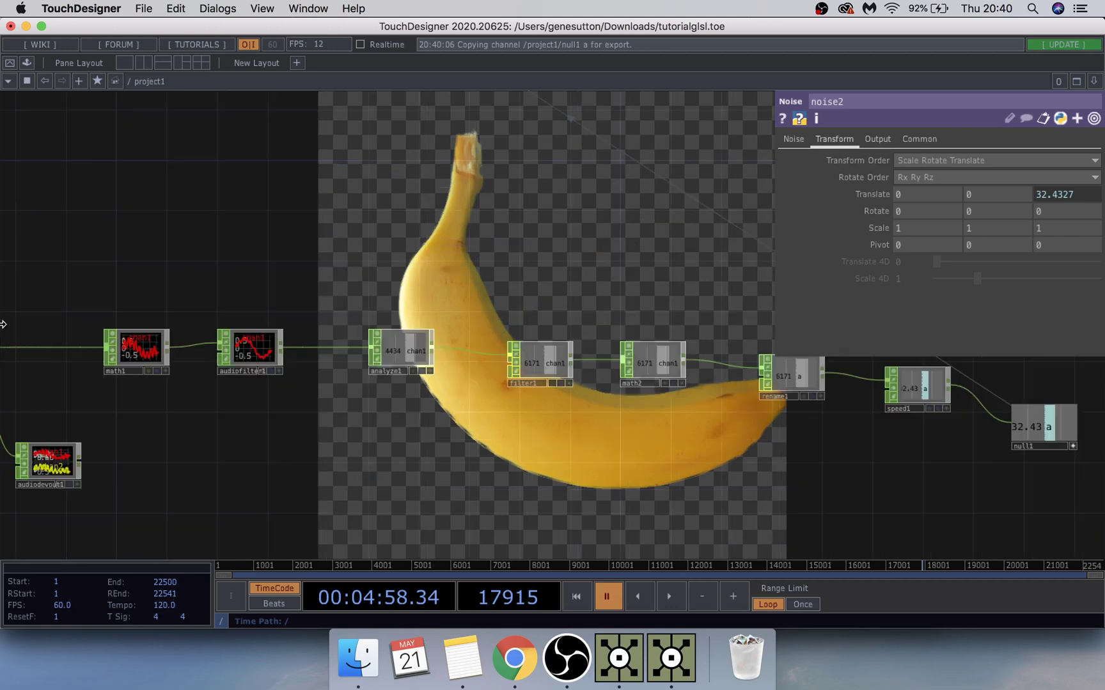
# Step: Replace the banana sources in moviefilein1 and moviefilein2 with example video files, searching the file browser for "example"
pyautogui.moveTo(3, 324); pyautogui.dragTo(362, 371)
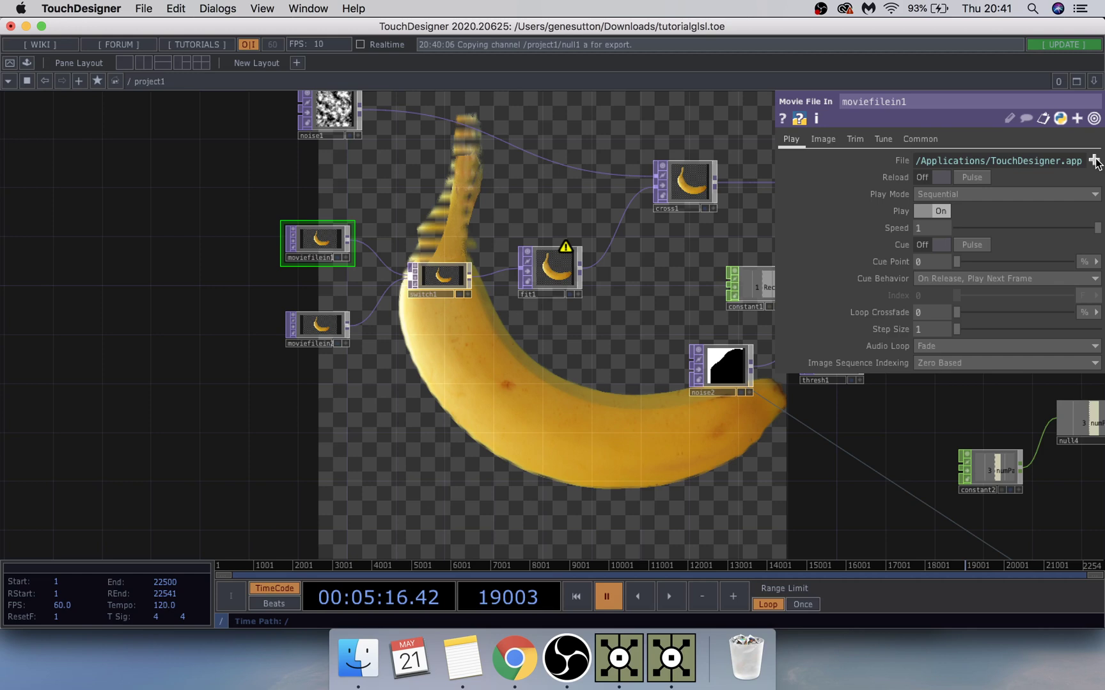
pyautogui.click(1093, 161)
pyautogui.write('example')
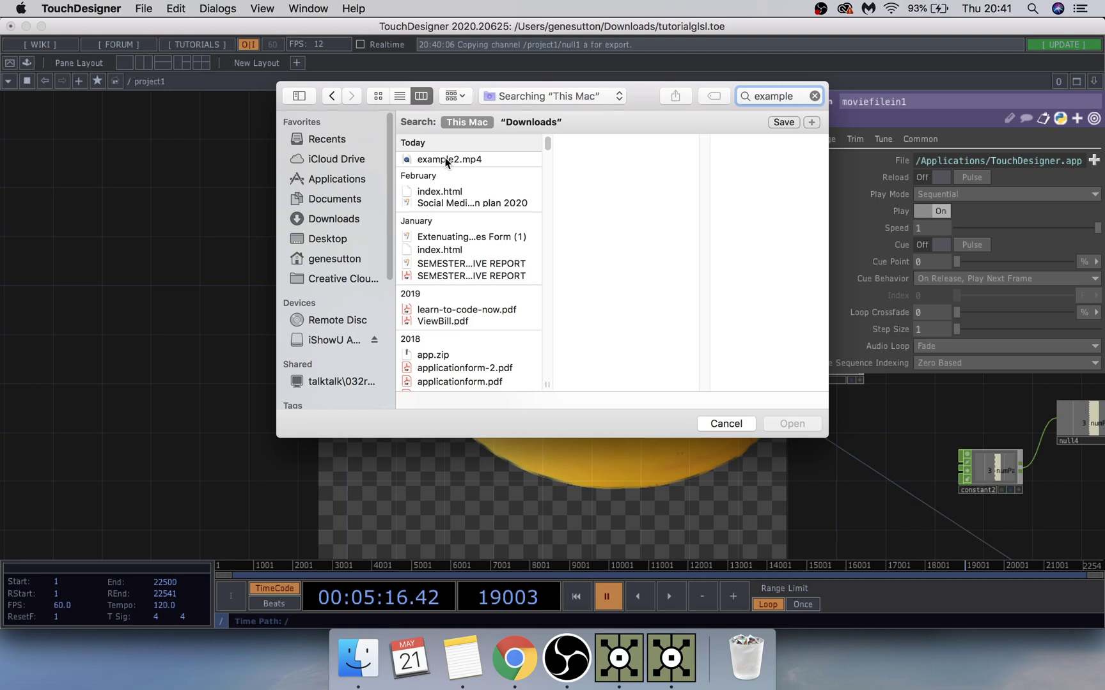
# Step: Set switch1's Index to 0.81 and place moviefilein2 before moviefilein1 in its input order, with the timeline playing again
pyautogui.write('1')
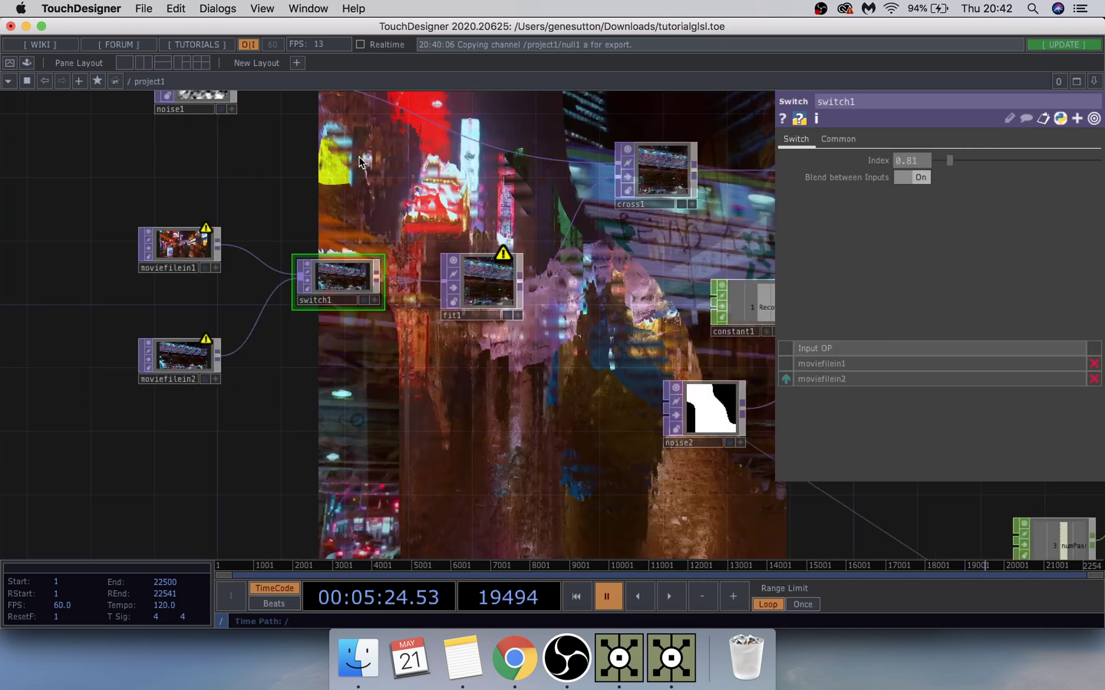
pyautogui.click(785, 378)
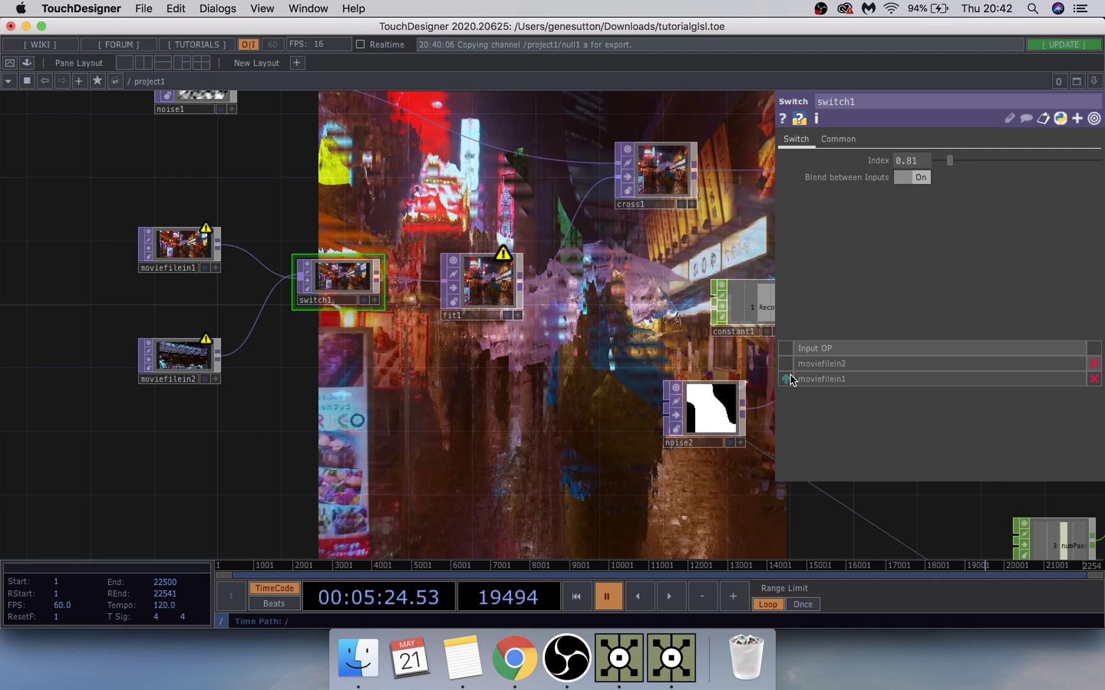
pyautogui.press('space')
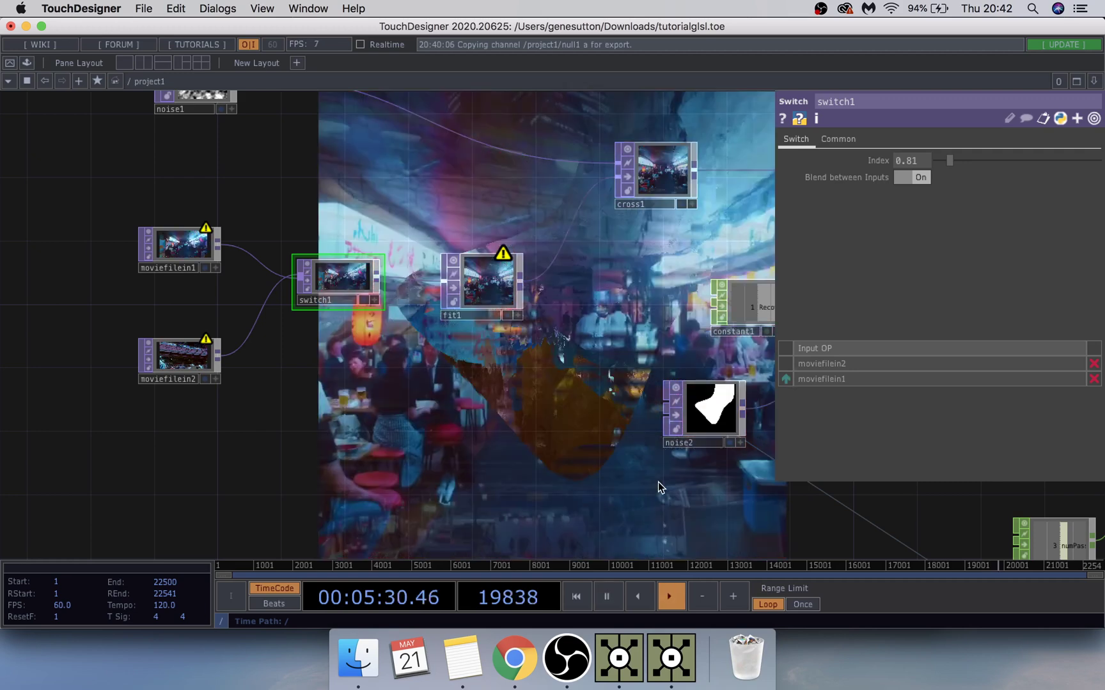